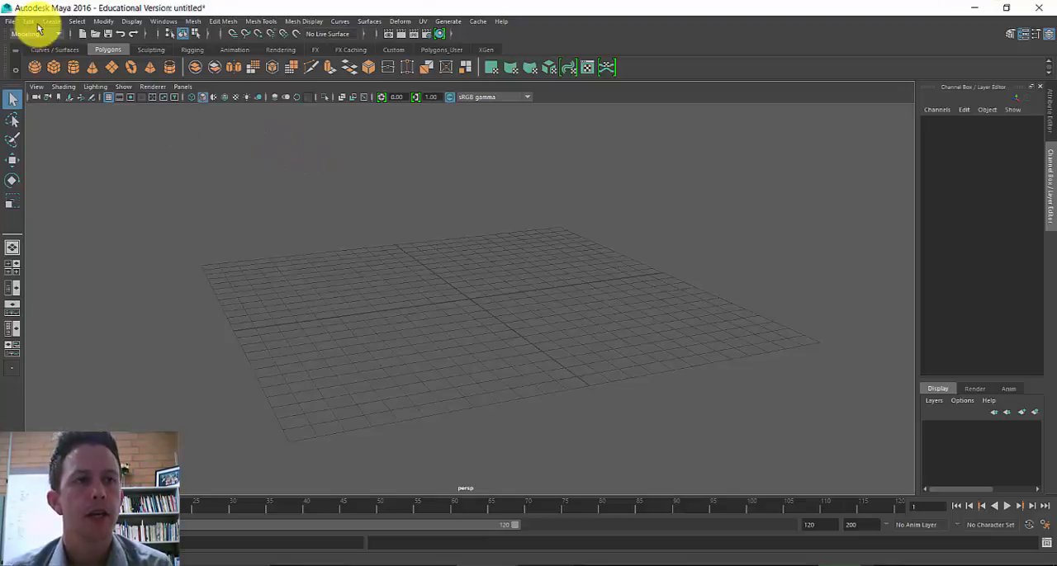
# - Set the current project to the MO_Character Model folder
pyautogui.click(11, 21)
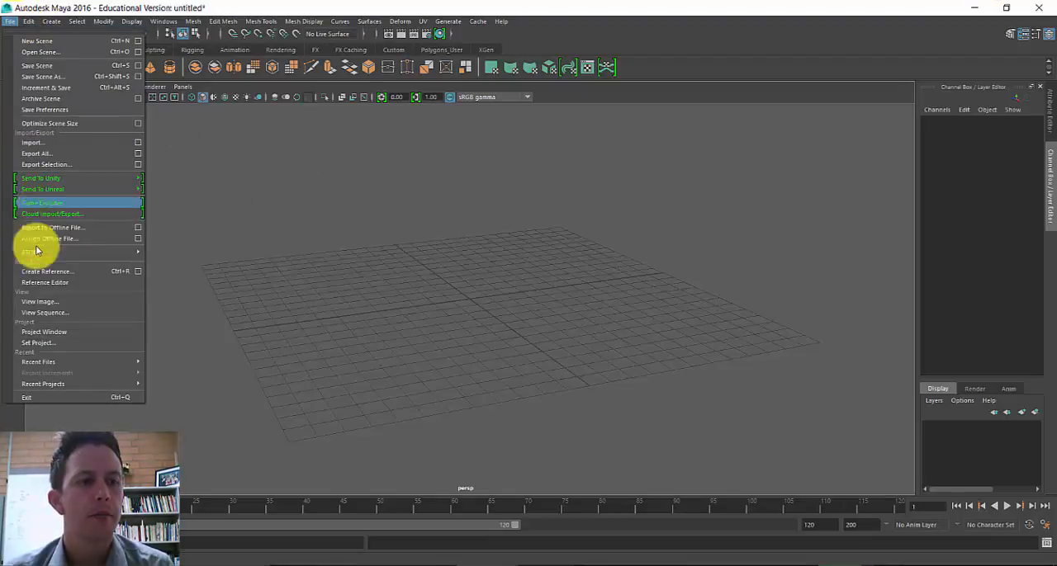
pyautogui.click(54, 344)
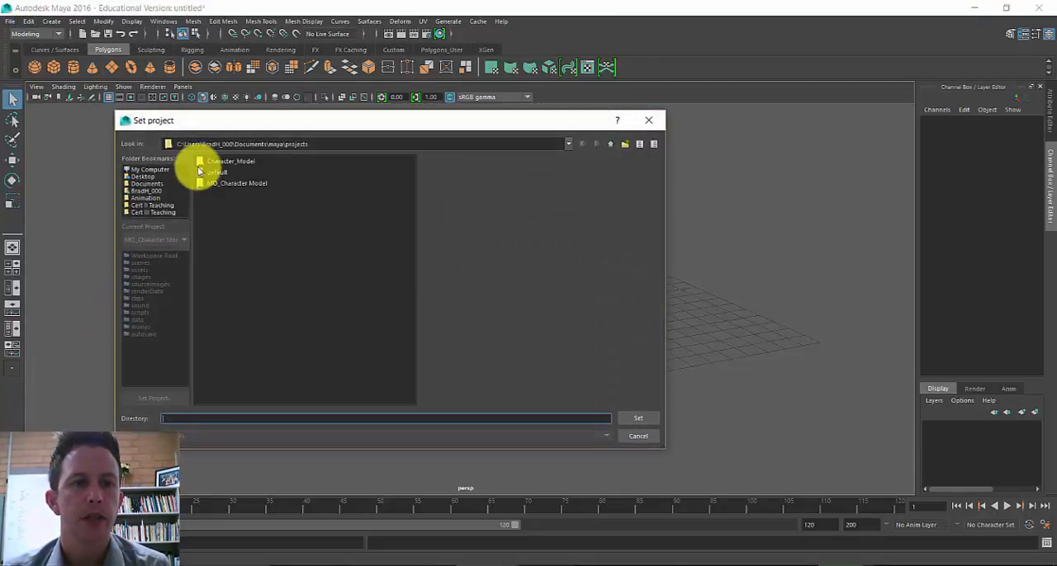
pyautogui.click(243, 185)
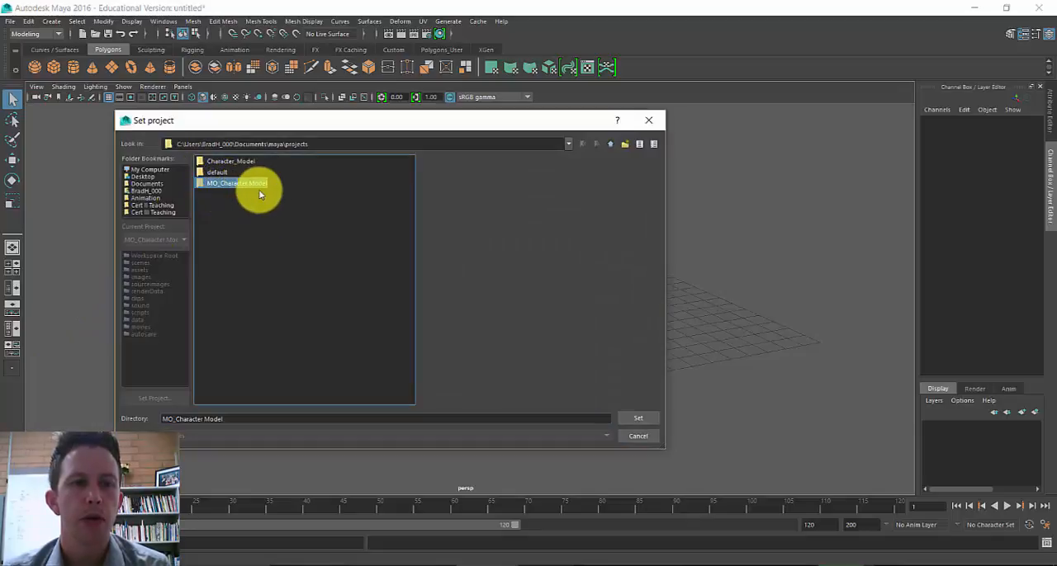
pyautogui.click(649, 421)
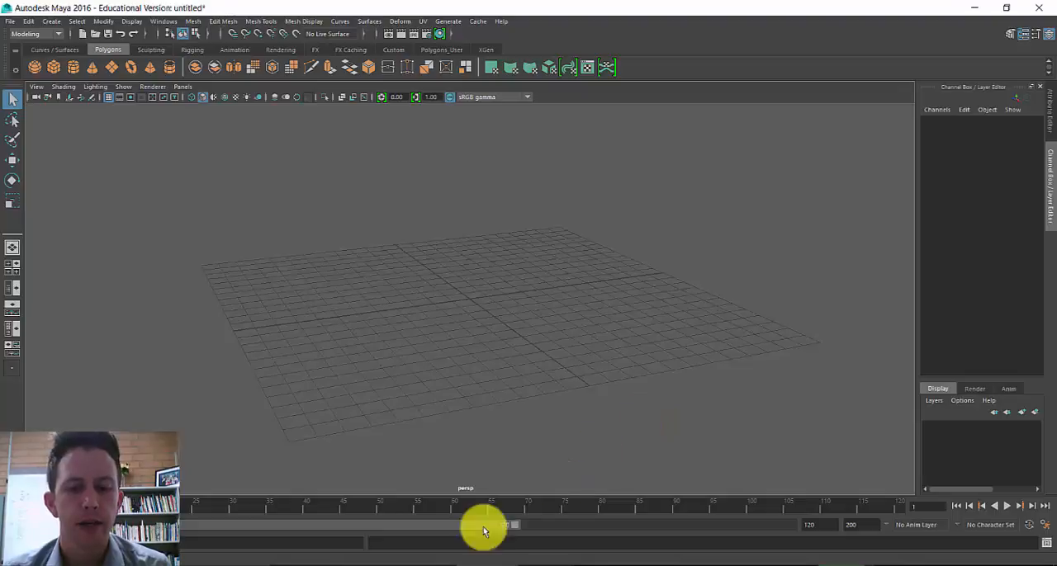
# - Switch to File Explorer and check the MO_Character Model project's sourceimages folder for the MO.jpg reference image
pyautogui.moveTo(330, 564)
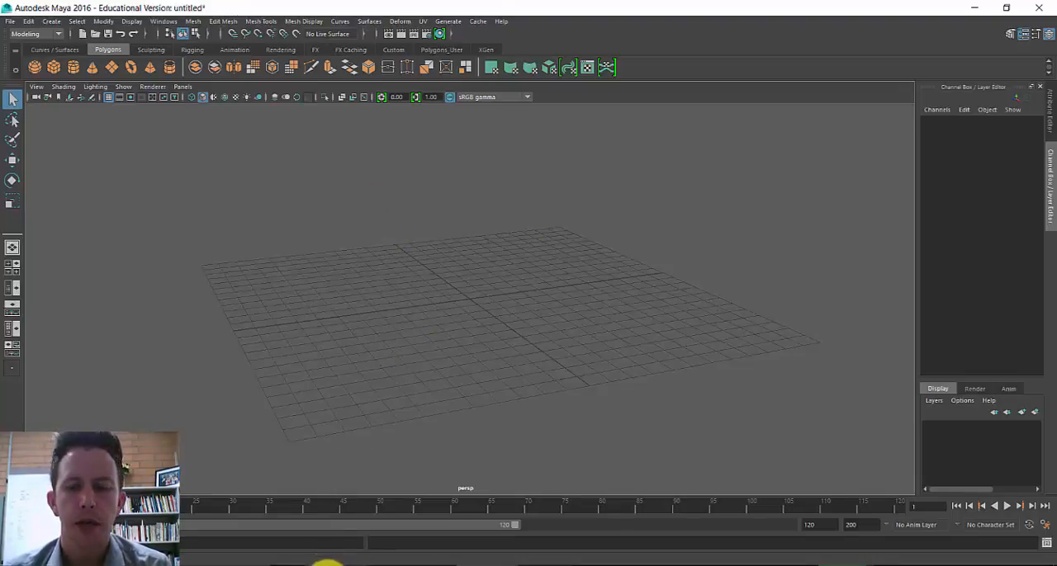
pyautogui.click(327, 565)
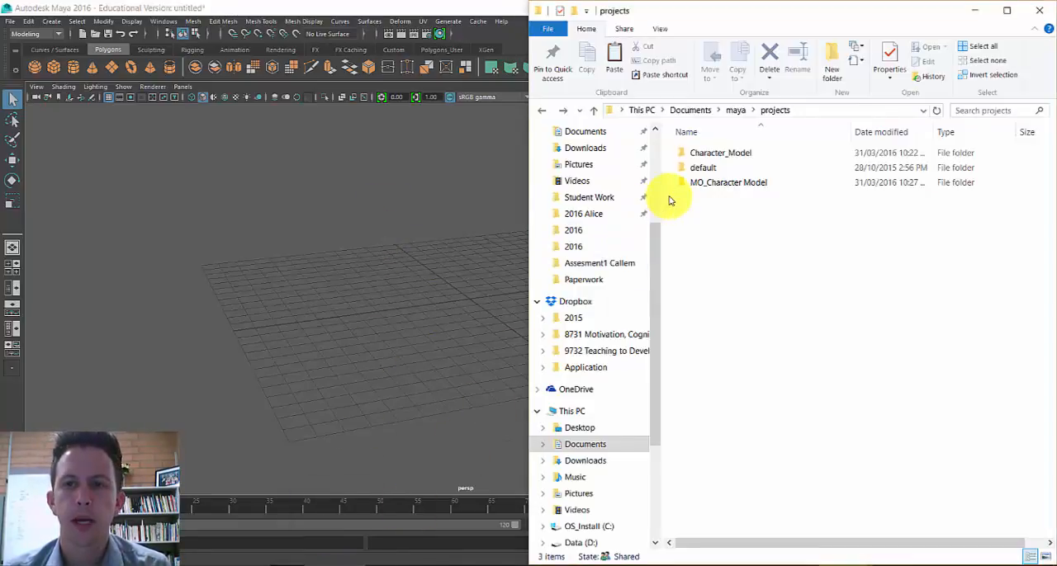
pyautogui.doubleClick(704, 183)
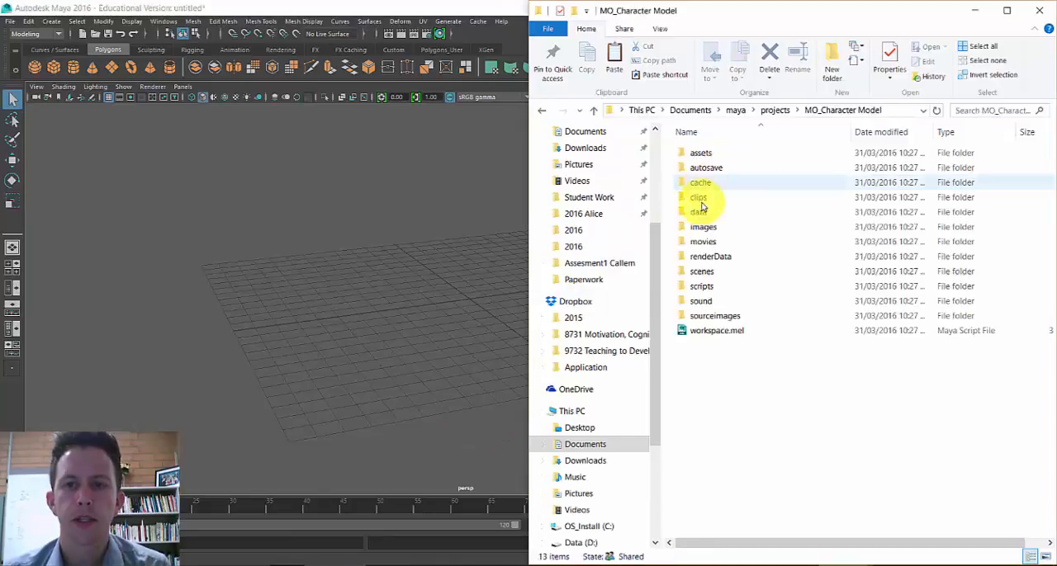
pyautogui.doubleClick(702, 319)
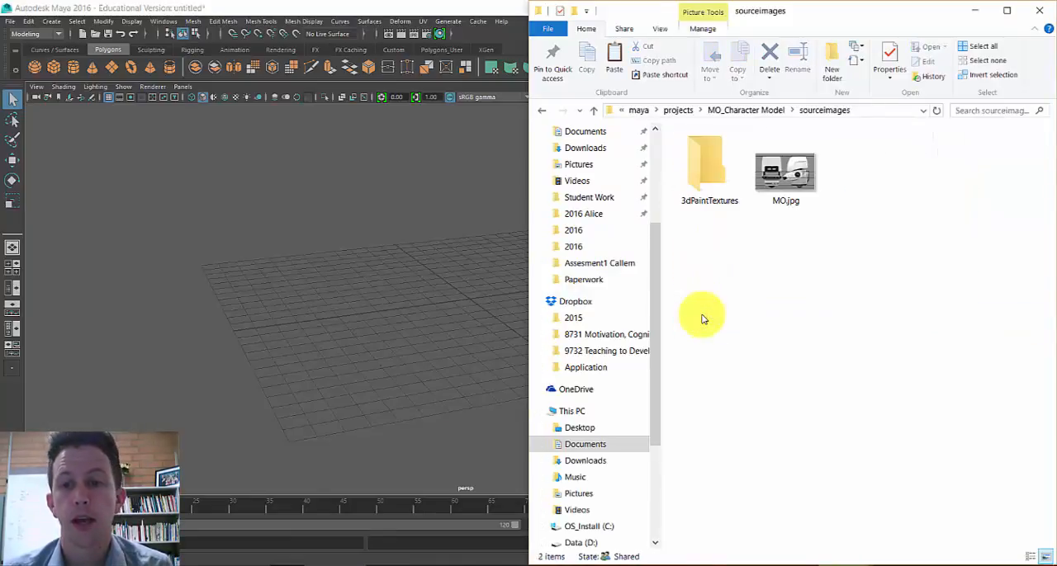
pyautogui.click(760, 203)
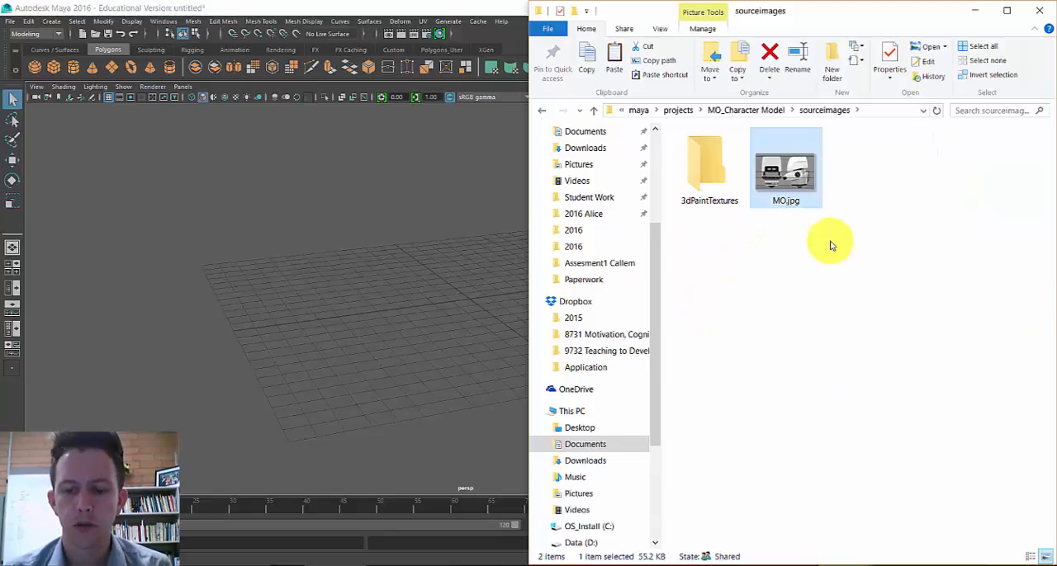
pyautogui.press('BackSpace')
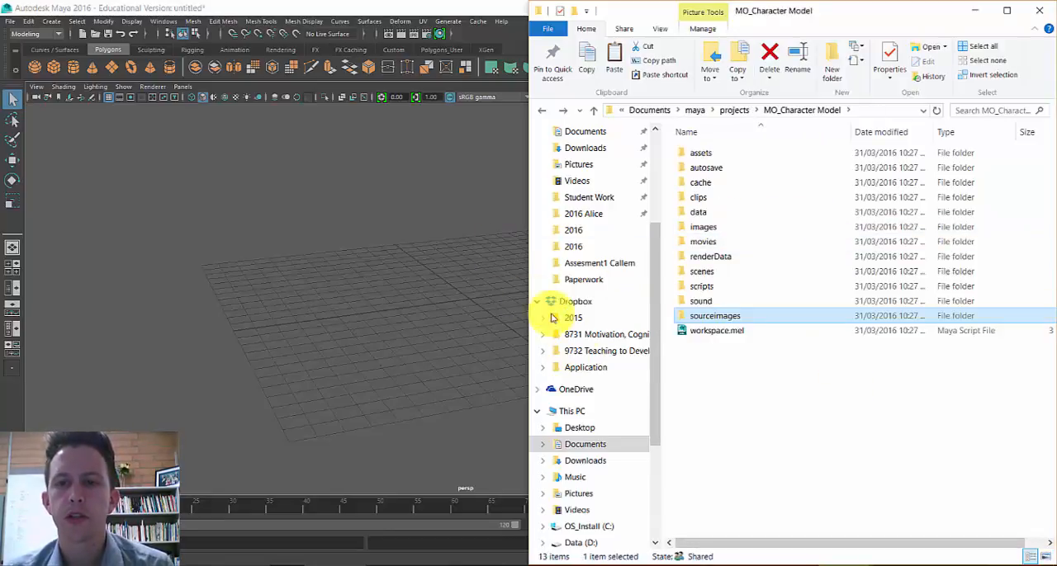
pyautogui.doubleClick(704, 317)
pyautogui.click(777, 164)
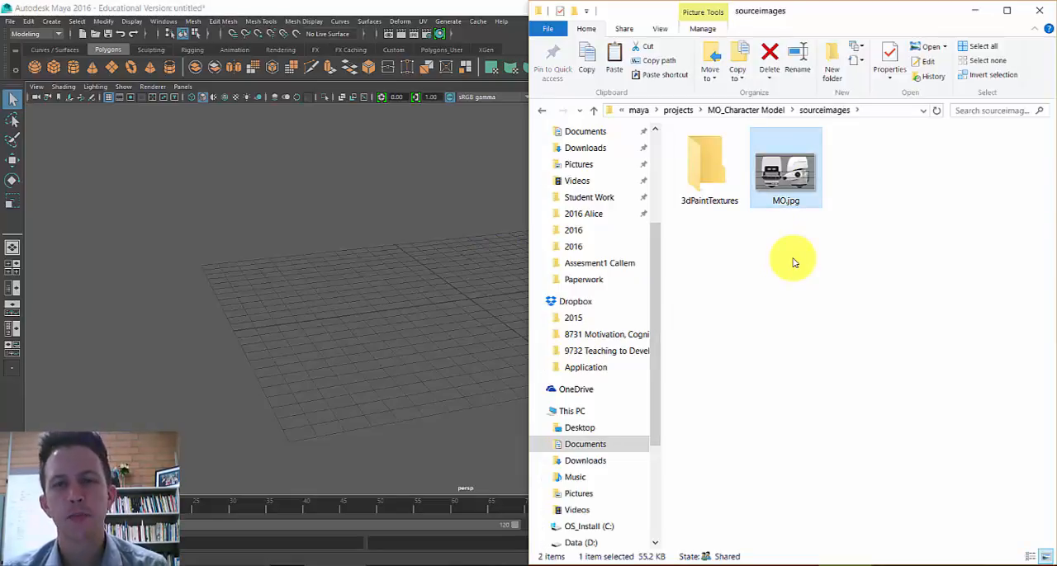
pyautogui.hotkey('alt', 'Left')
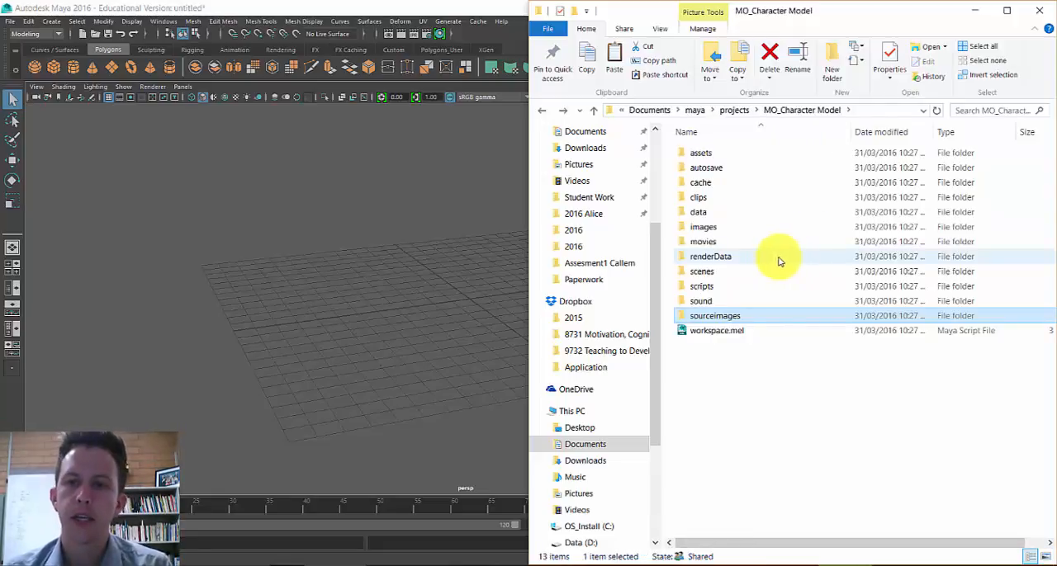
pyautogui.click(732, 231)
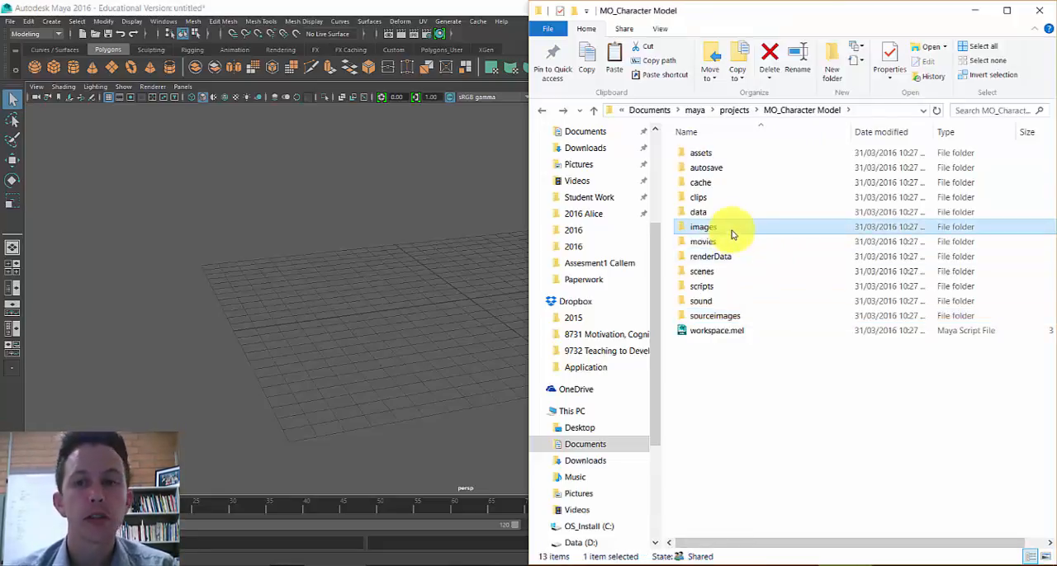
pyautogui.doubleClick(725, 315)
pyautogui.click(793, 172)
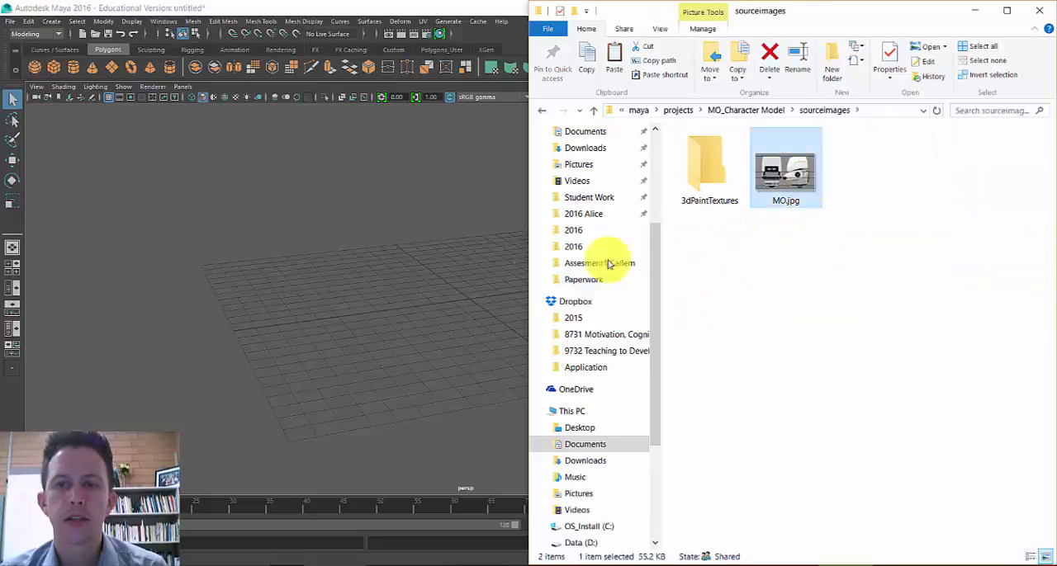
# - Switch back to Maya and import MO.jpg from sourceimages as an image plane in the front view
pyautogui.click(490, 290)
pyautogui.click(14, 267)
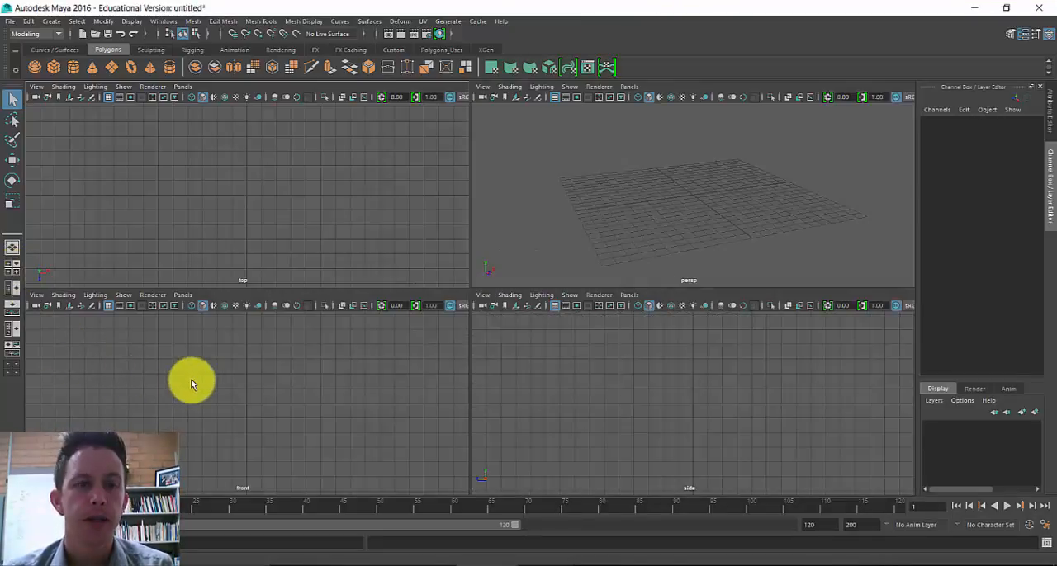
pyautogui.press('space')
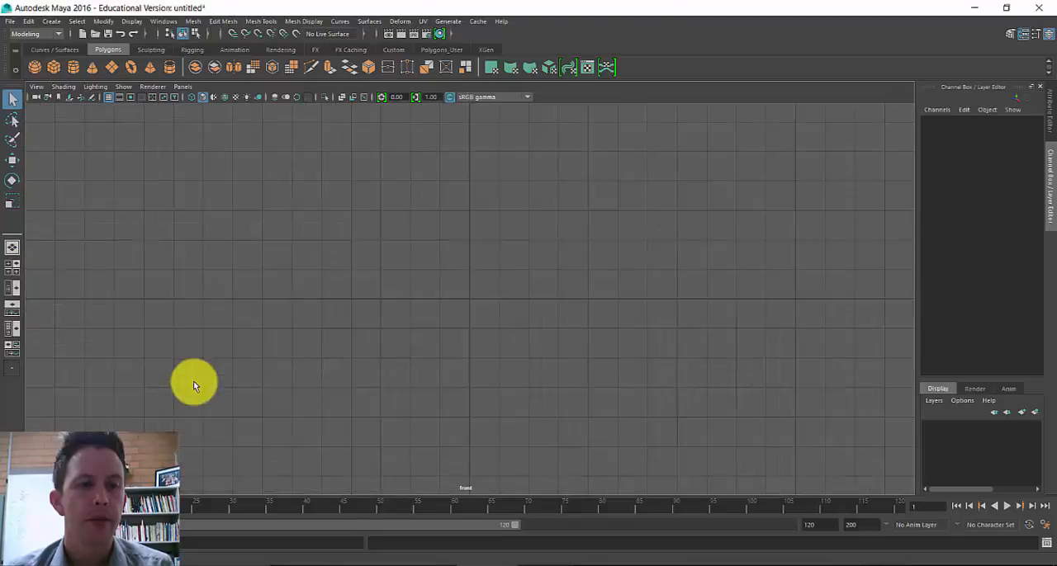
pyautogui.click(37, 87)
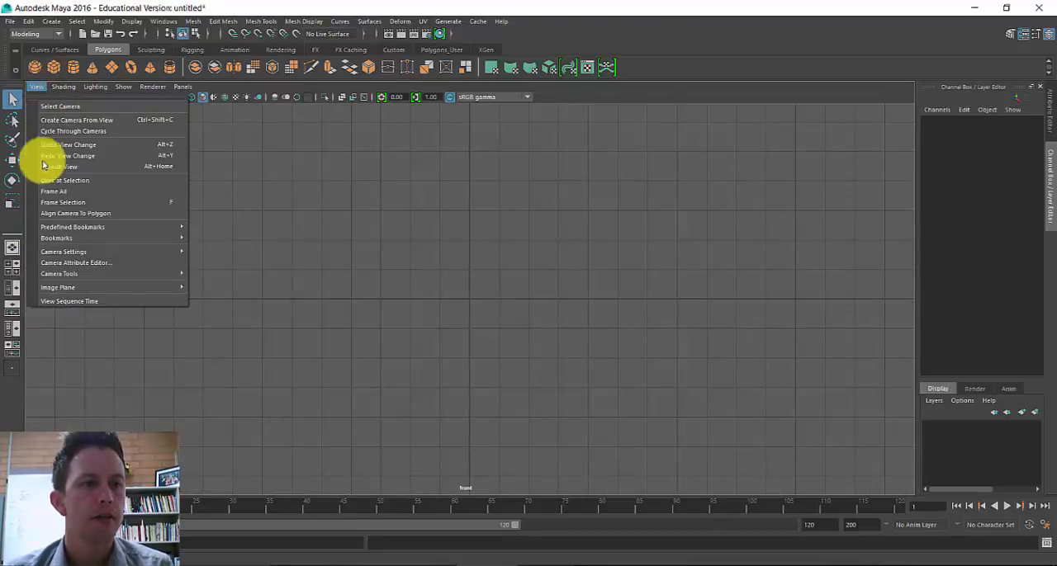
pyautogui.moveTo(66, 287)
pyautogui.click(216, 297)
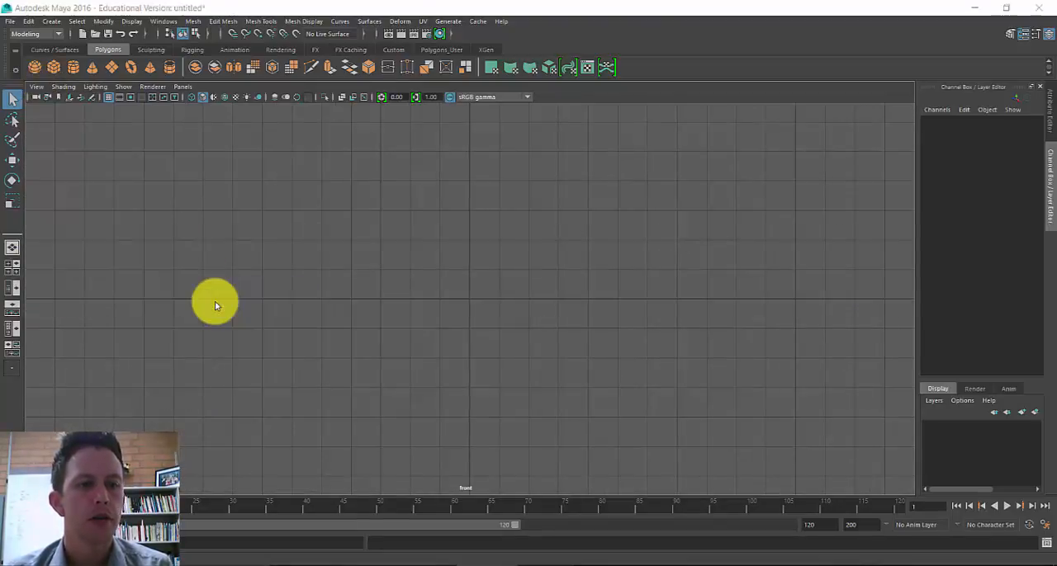
pyautogui.click(216, 171)
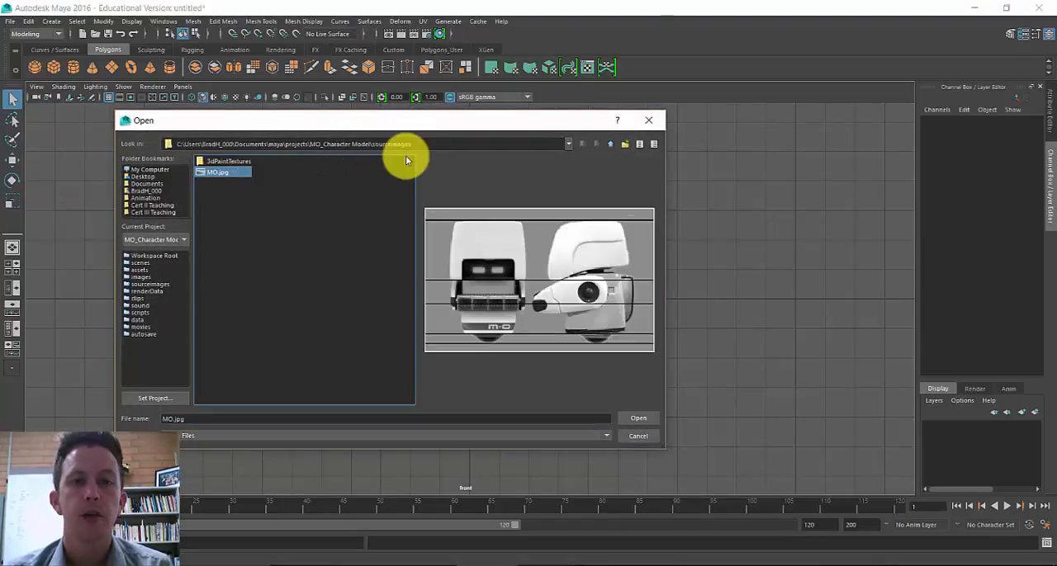
pyautogui.click(638, 417)
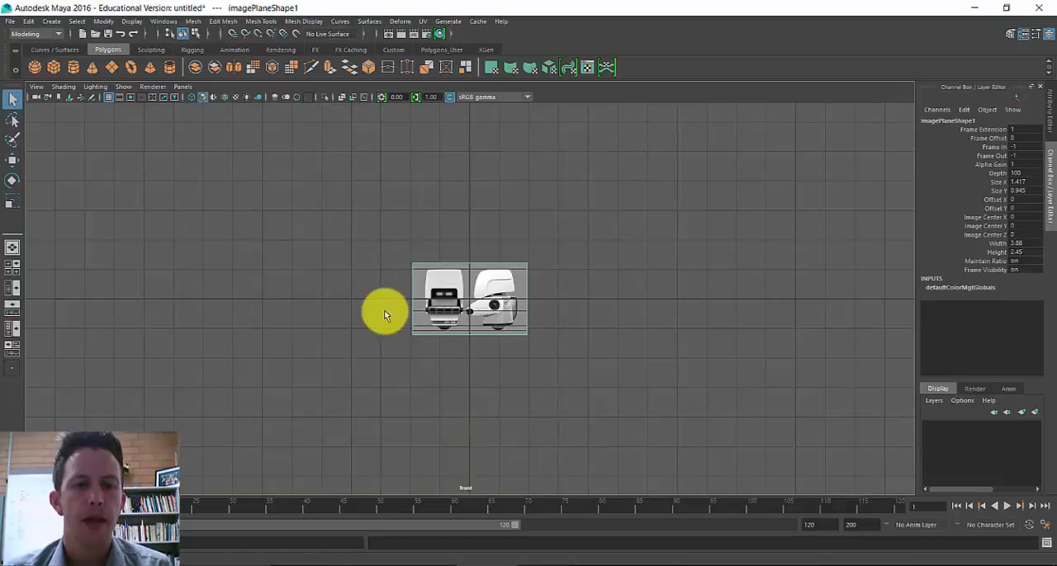
# - Scale the image plane up uniformly to about 2.19 in X, Y and Z
pyautogui.click(476, 291)
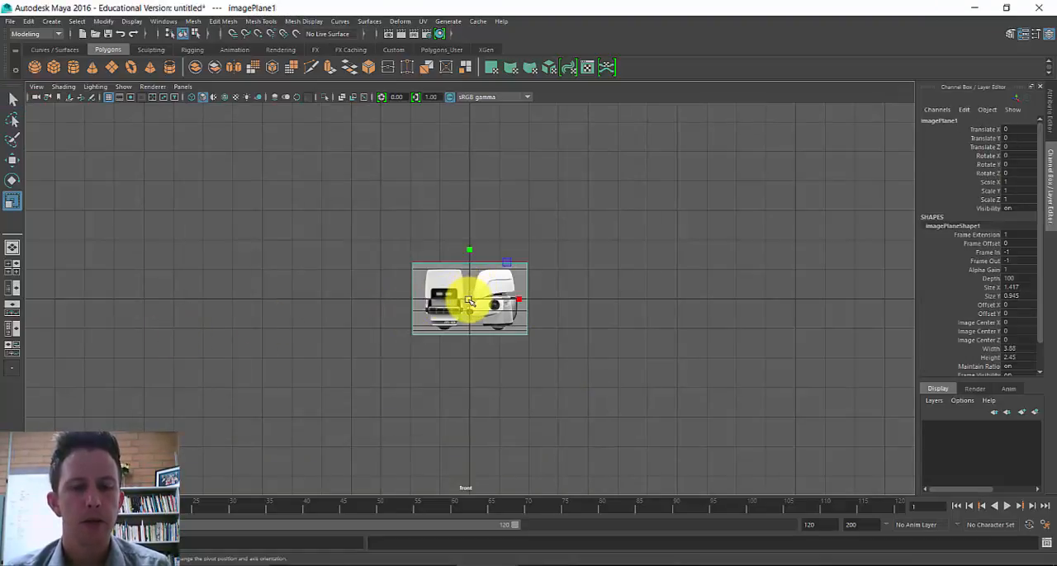
pyautogui.moveTo(473, 308); pyautogui.dragTo(552, 333)
pyautogui.press('space')
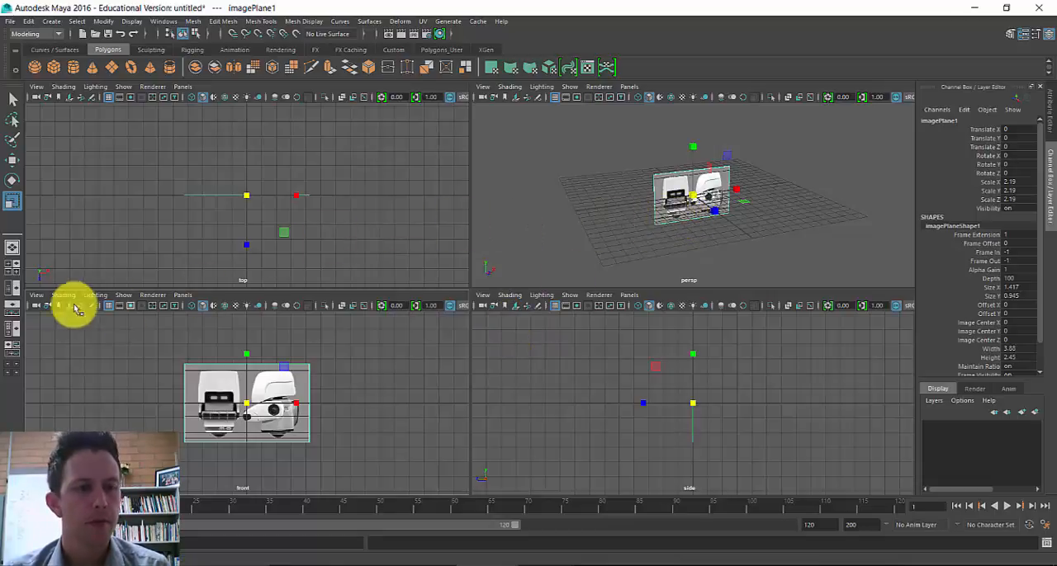
# - Return to the single perspective view and delete the image plane from the scene
pyautogui.click(14, 289)
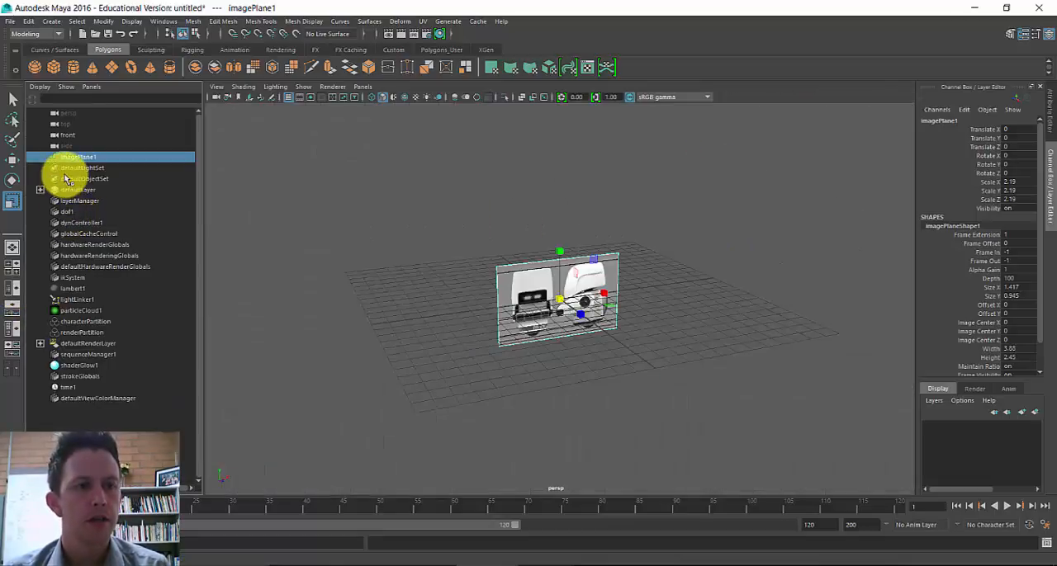
pyautogui.click(13, 247)
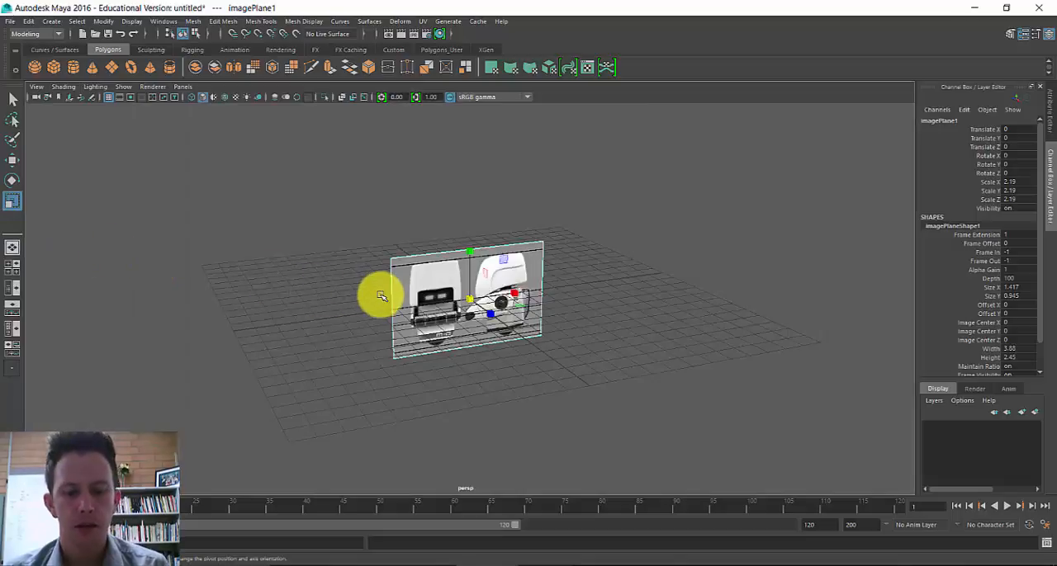
pyautogui.press('Delete')
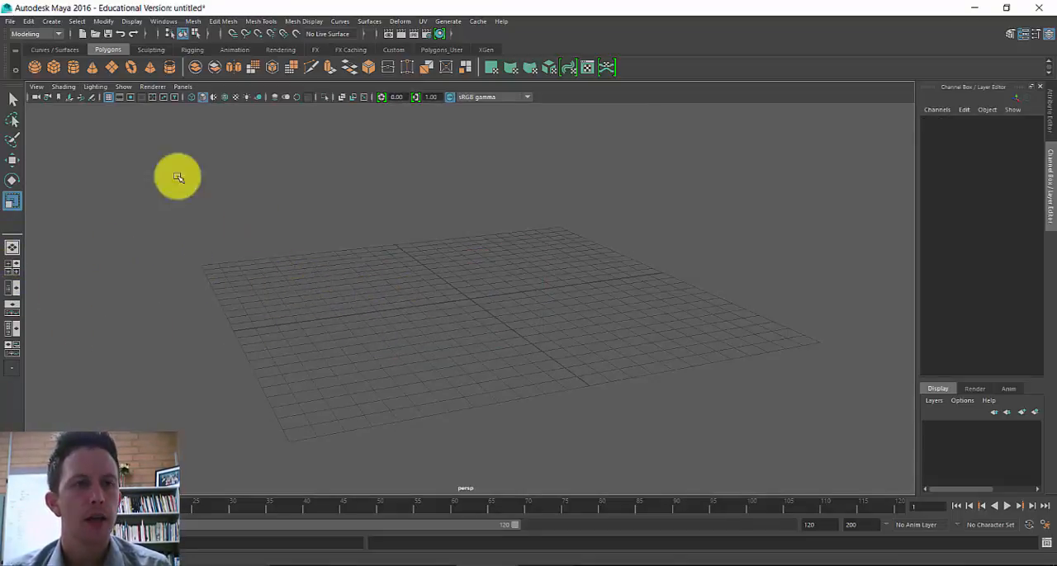
# - Create a polygon plane about 12.2 units wide and 9.9 units high on the perspective grid
pyautogui.click(113, 69)
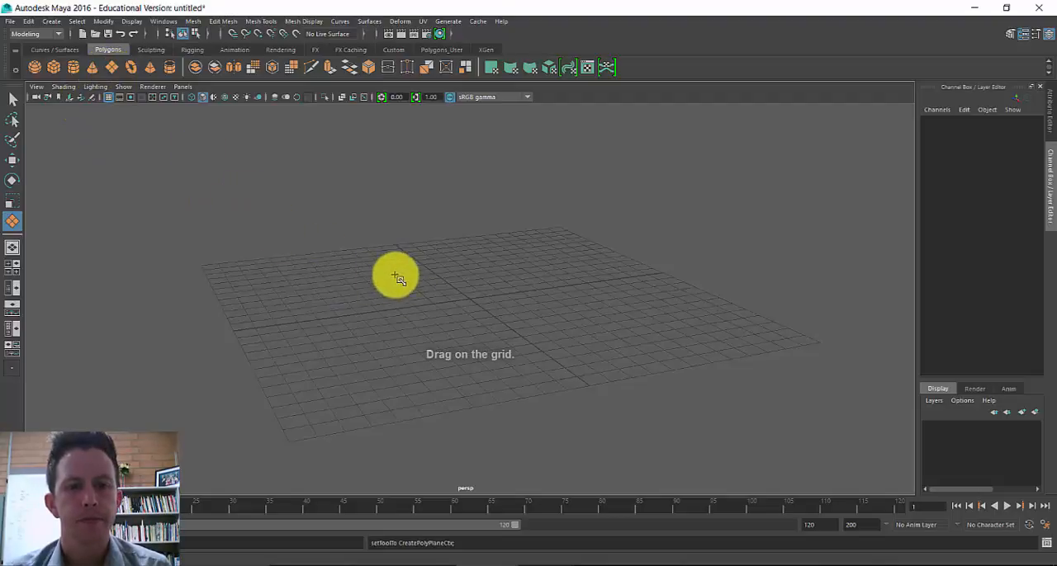
pyautogui.moveTo(393, 273); pyautogui.dragTo(685, 325)
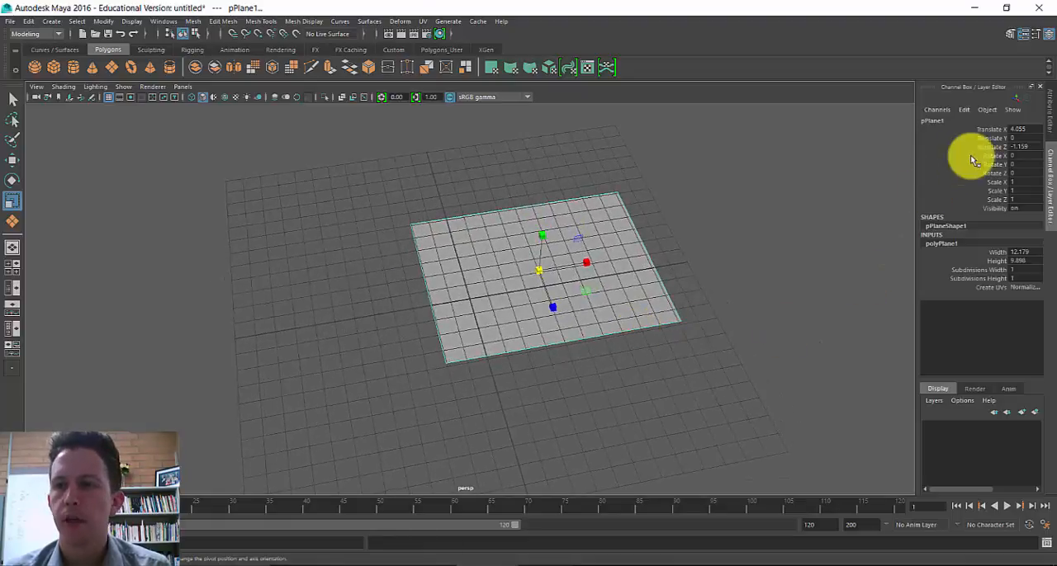
# - Try to tilt the polygon plane upright by rotating it freehand about its X axis
pyautogui.press('e')
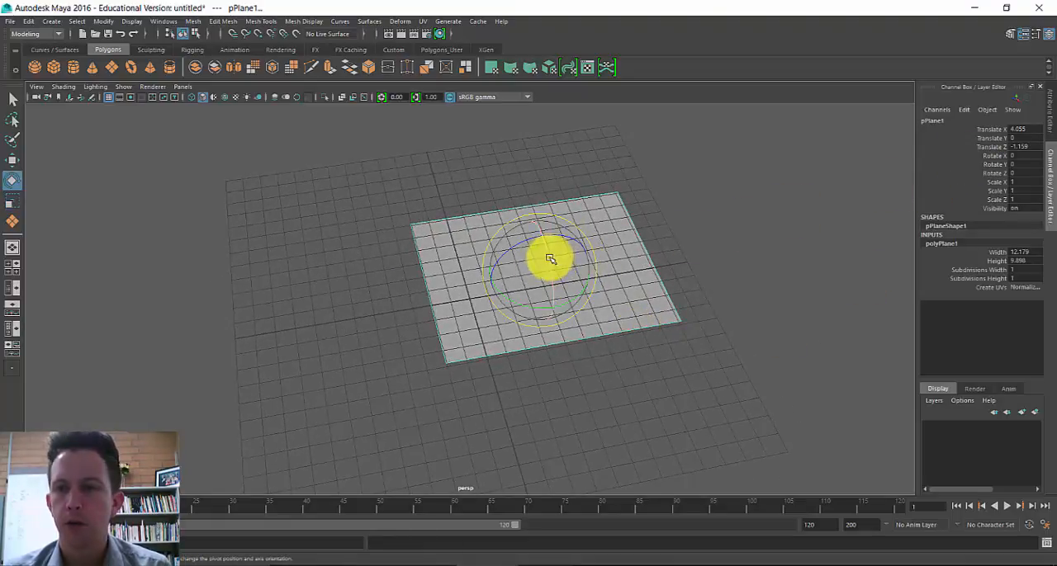
pyautogui.moveTo(548, 259); pyautogui.dragTo(556, 289)
pyautogui.keyDown('alt'); pyautogui.moveTo(581, 324); pyautogui.dragTo(645, 282); pyautogui.keyUp('alt')
pyautogui.hotkey('ctrl', 'z')
pyautogui.keyDown('alt'); pyautogui.moveTo(589, 323); pyautogui.dragTo(547, 314); pyautogui.keyUp('alt')
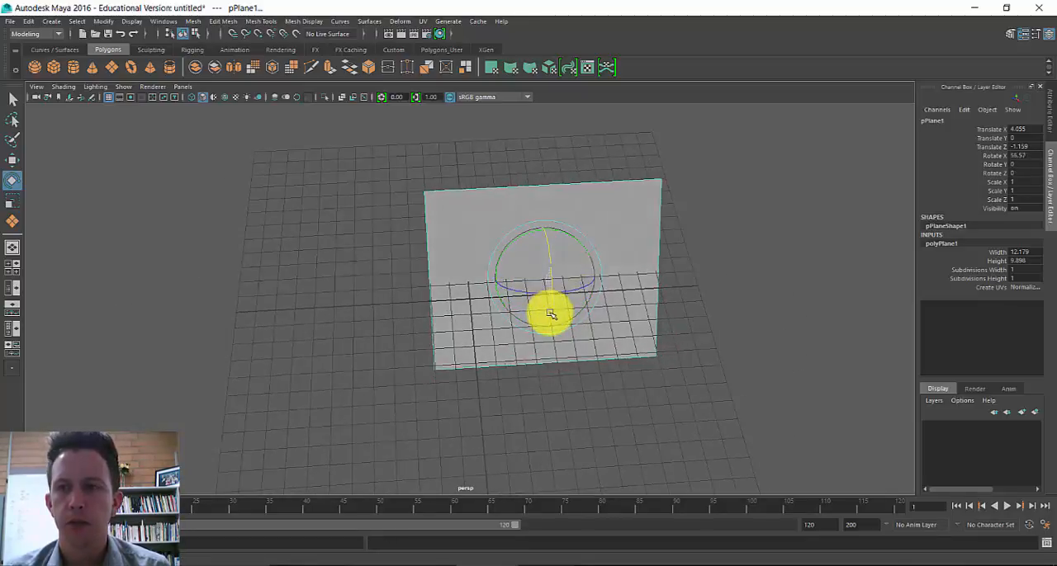
# - Set the polygon plane's Rotate X to 90 so it stands upright
pyautogui.click(1017, 156)
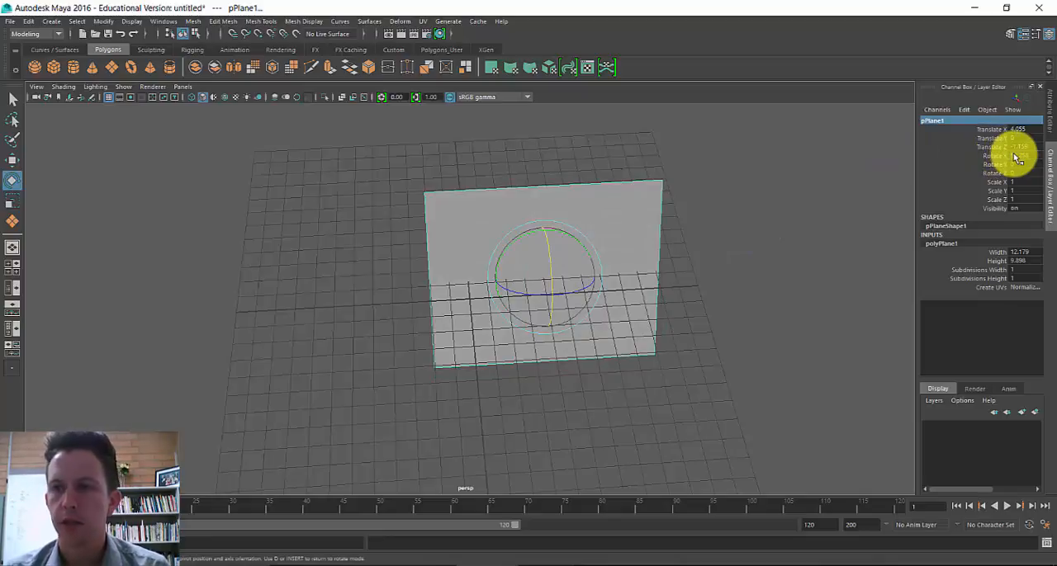
pyautogui.click(1017, 157)
pyautogui.write('9')
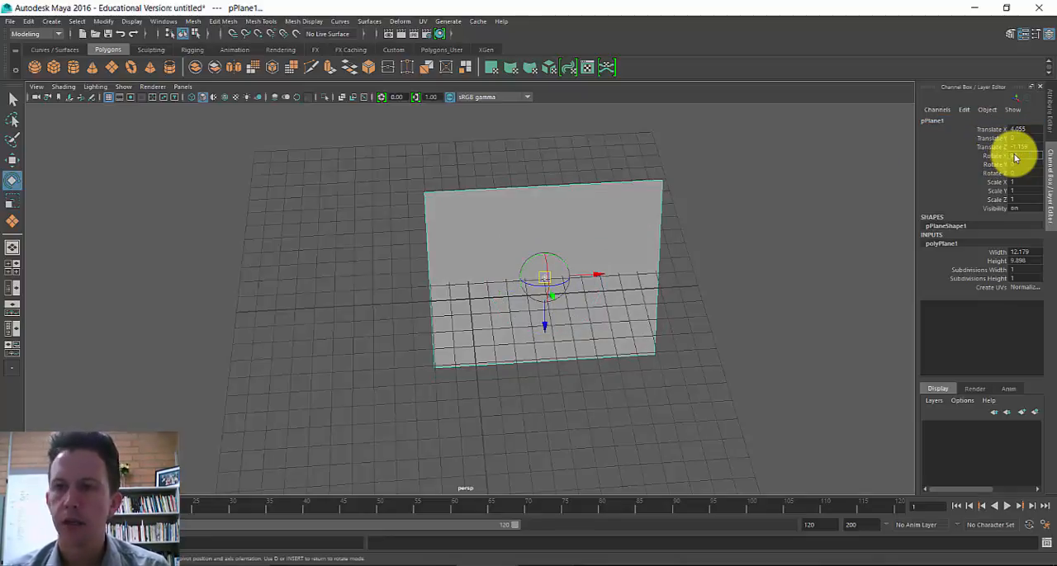
pyautogui.write('0')
pyautogui.press('Return')
pyautogui.click(607, 414)
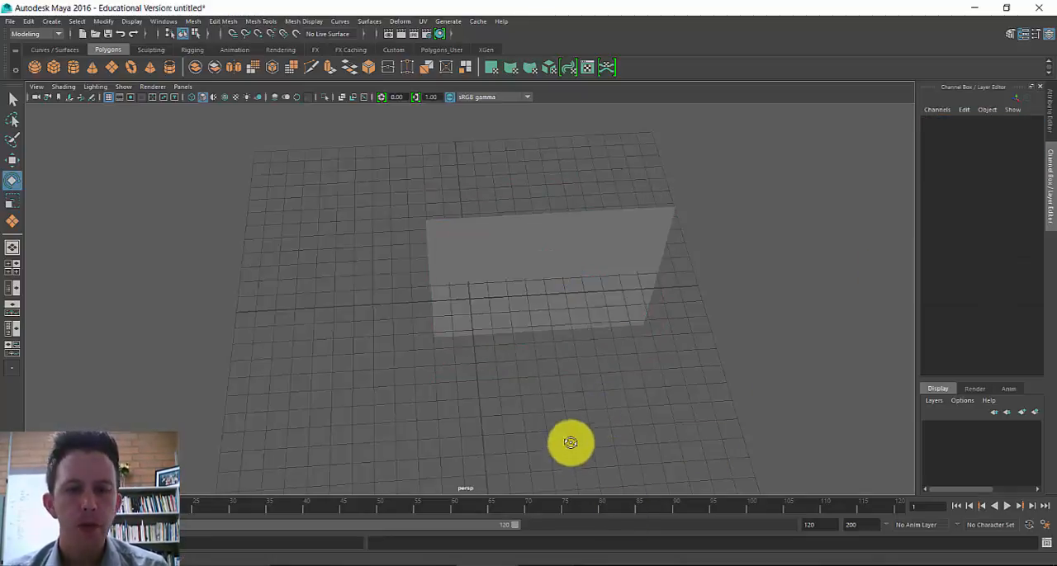
pyautogui.keyDown('alt'); pyautogui.moveTo(571, 443); pyautogui.dragTo(550, 251); pyautogui.keyUp('alt')
# - Assign a new Lambert material to the upright polygon plane
pyautogui.click(525, 254)
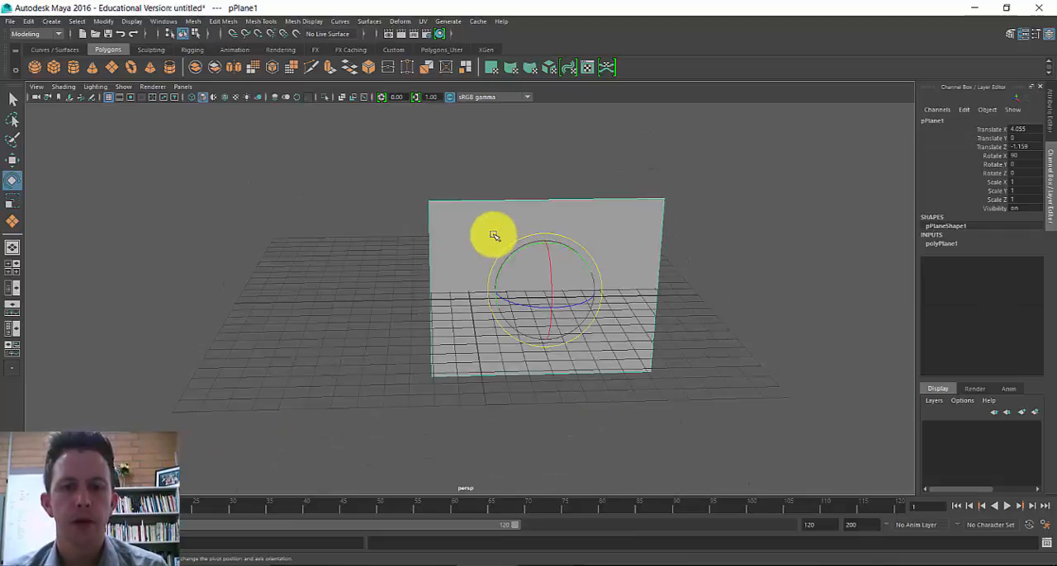
pyautogui.moveTo(493, 236); pyautogui.dragTo(503, 501, button='right')
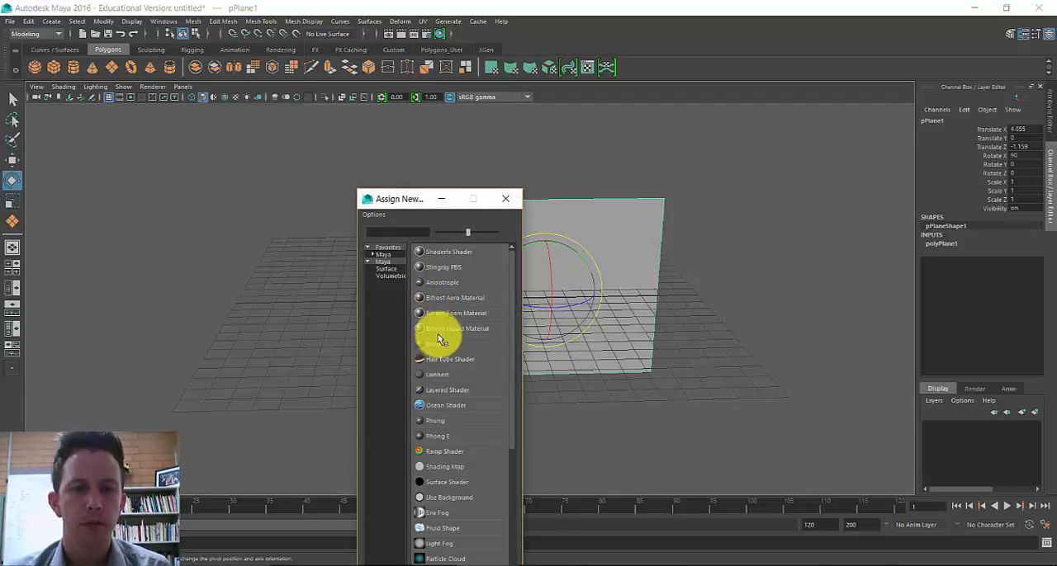
pyautogui.click(444, 376)
pyautogui.click(586, 233)
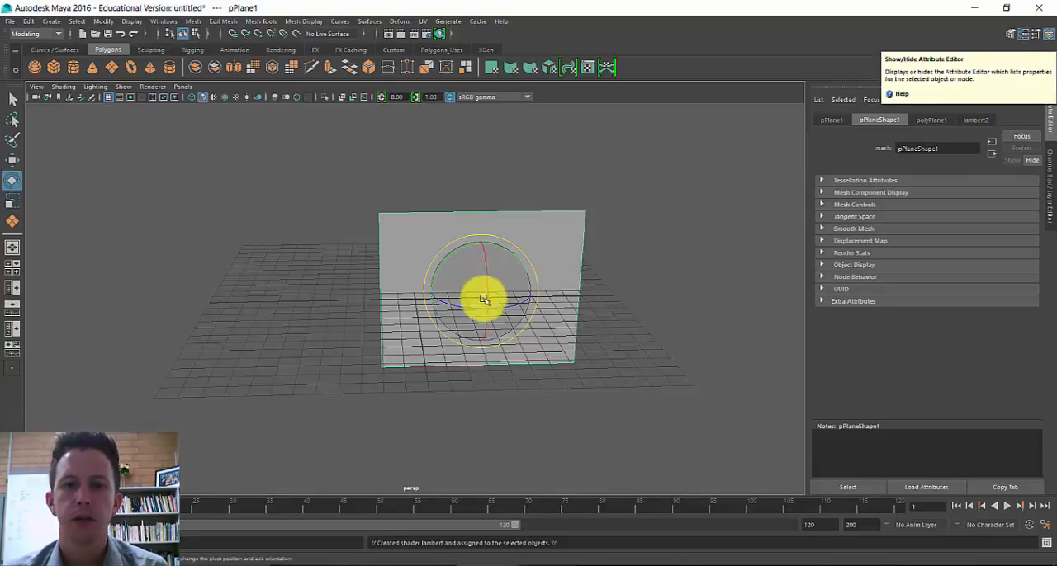
# - Rename the plane's new Lambert material to MO_Reference
pyautogui.rightClick(559, 238)
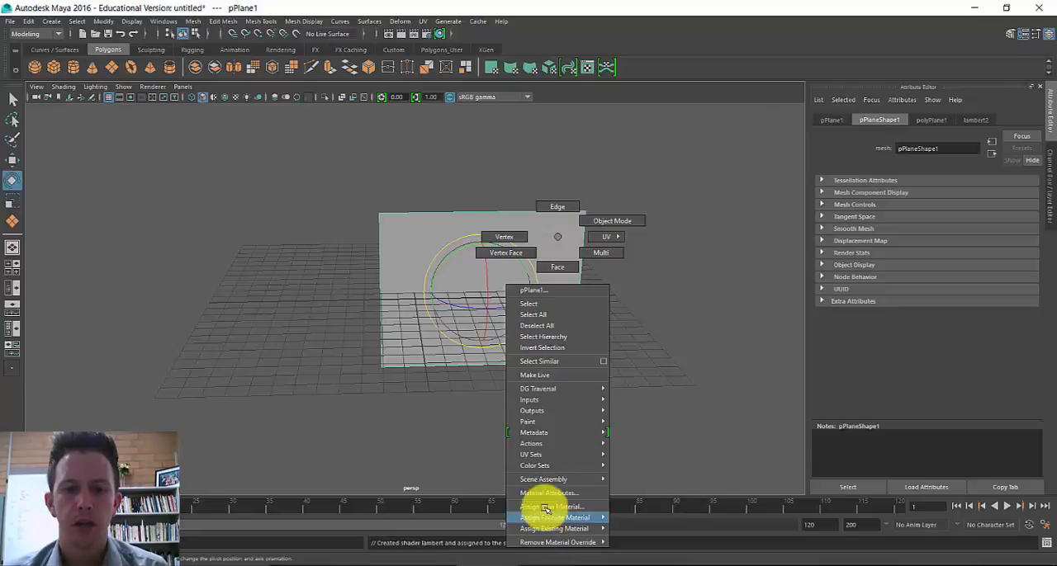
pyautogui.click(747, 202)
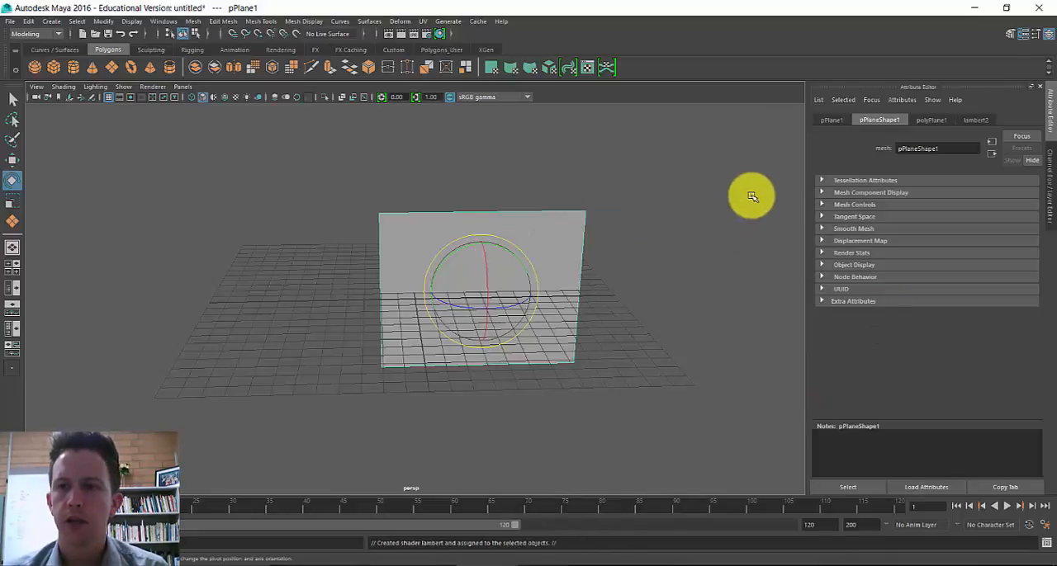
pyautogui.click(975, 120)
pyautogui.doubleClick(928, 149)
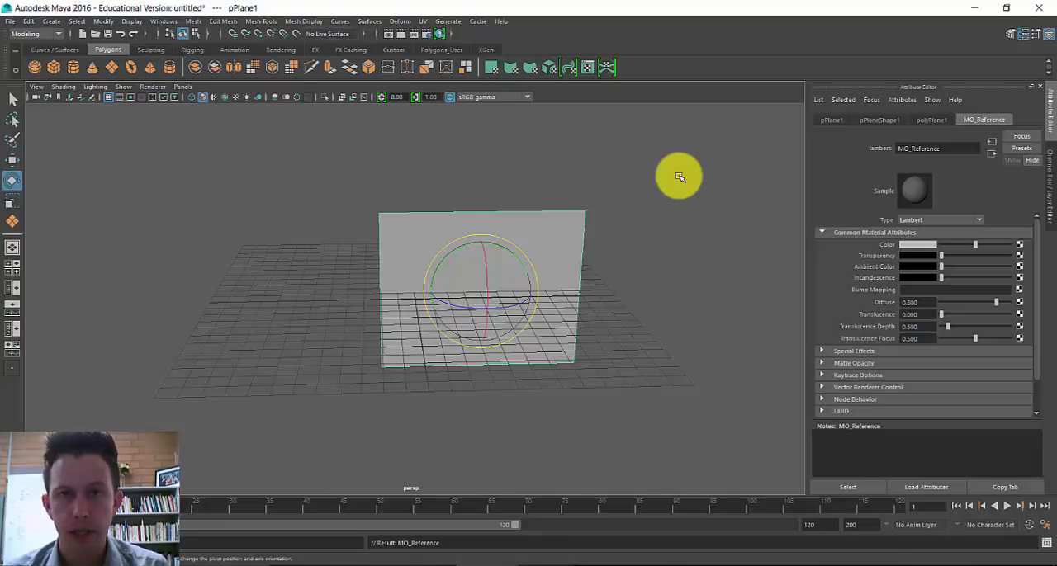
# - Map a File texture to the MO_Reference material's Color and load MO.jpg from the project's sourceimages folder
pyautogui.click(1019, 248)
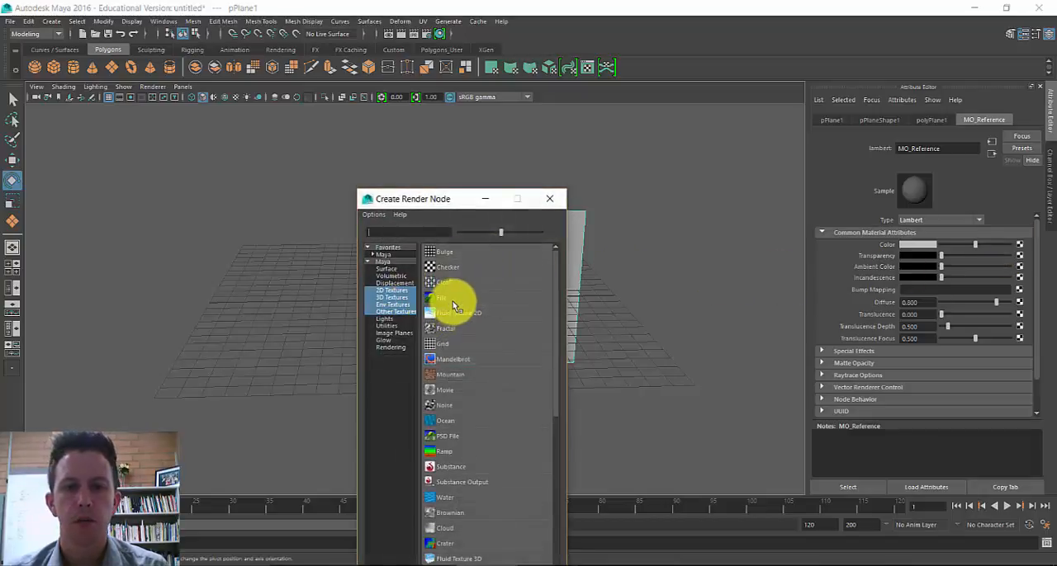
pyautogui.click(549, 198)
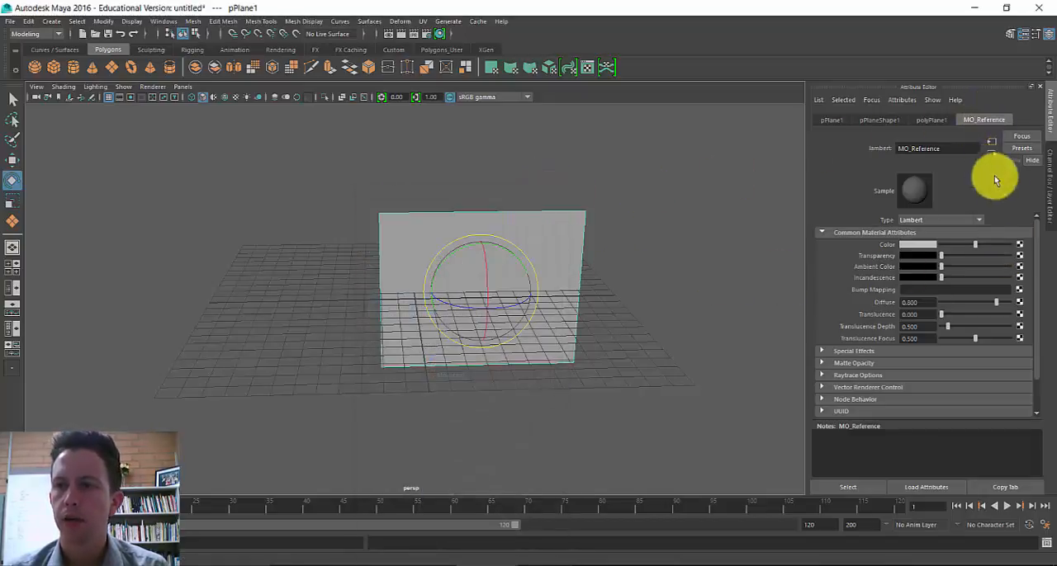
pyautogui.click(1019, 248)
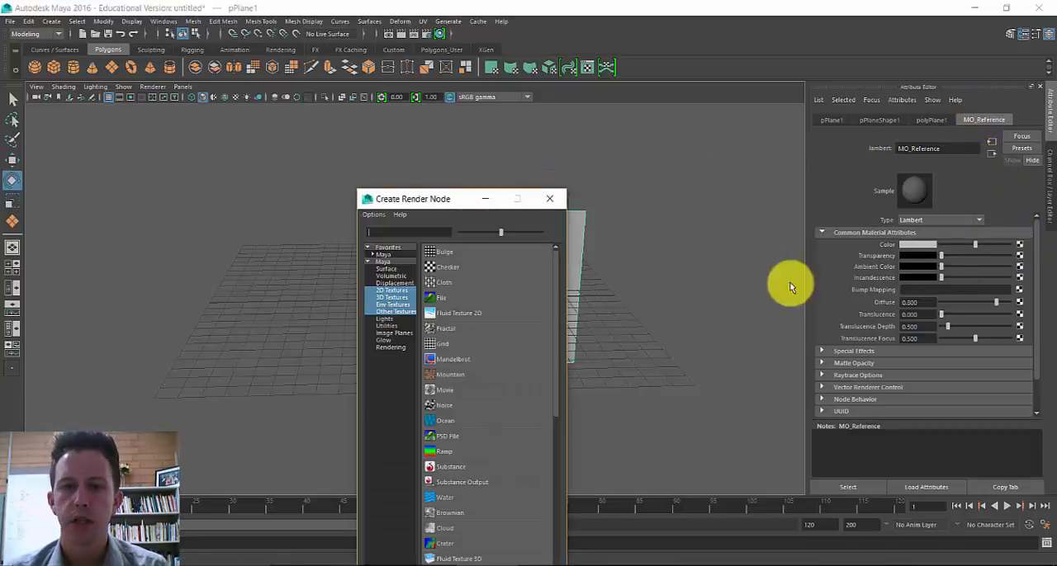
pyautogui.click(438, 294)
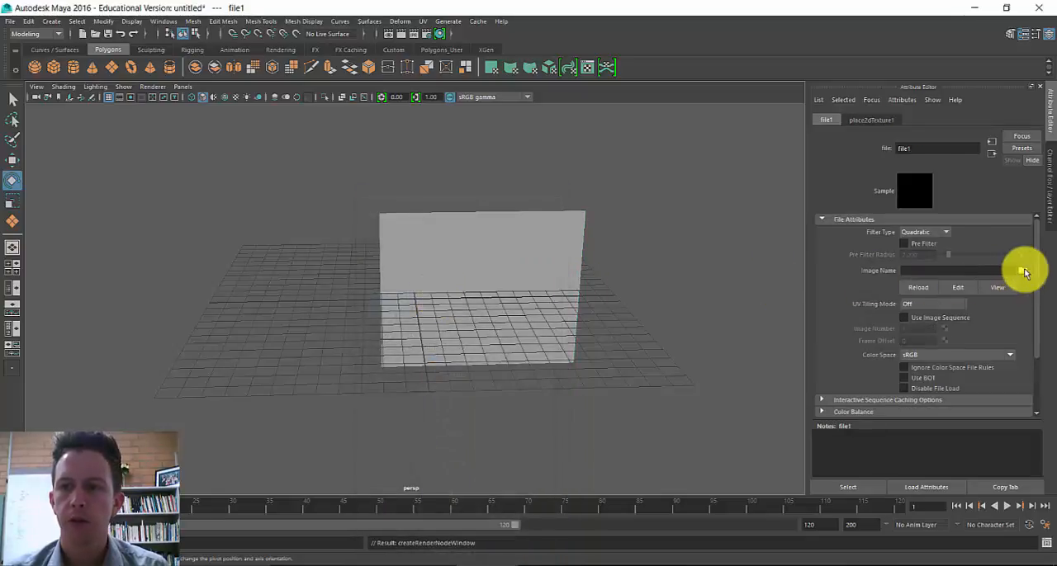
pyautogui.click(1024, 271)
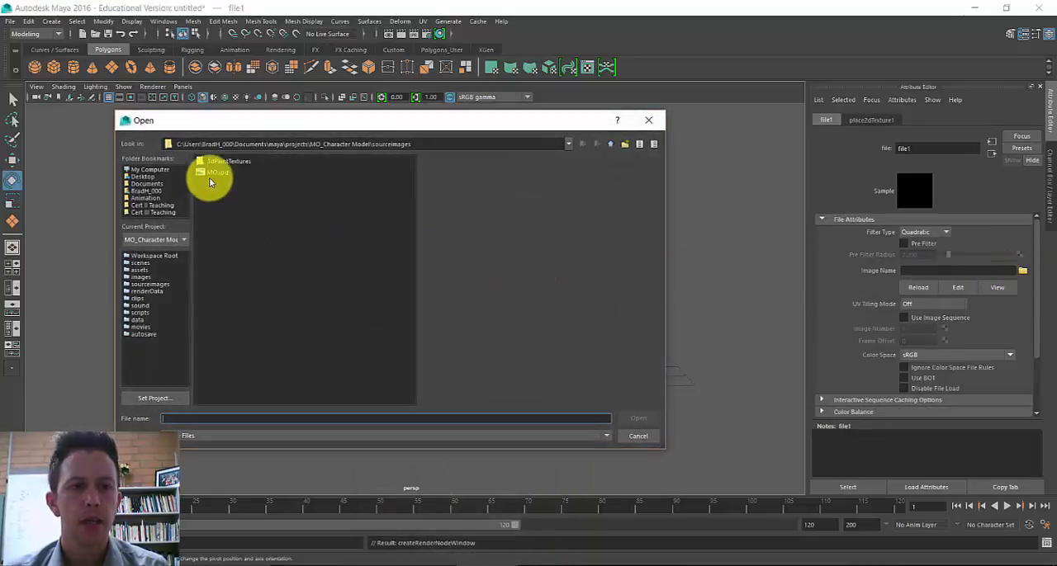
pyautogui.click(212, 172)
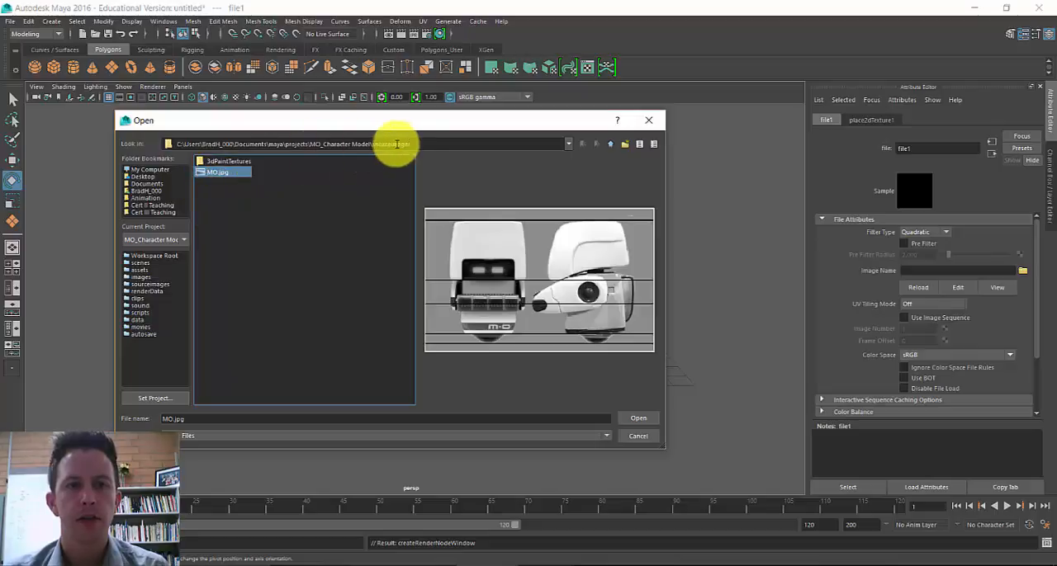
pyautogui.click(634, 423)
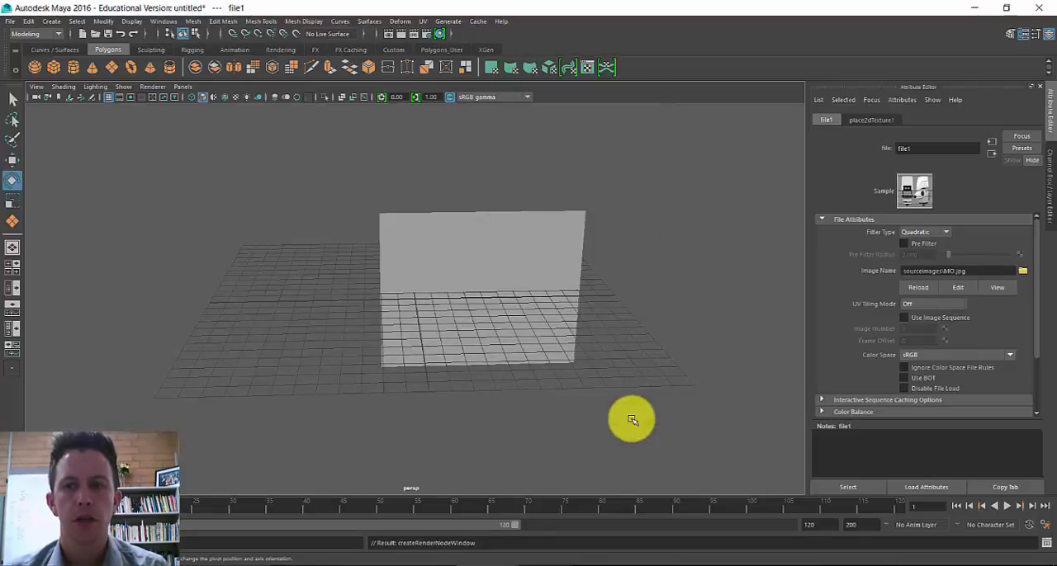
# - Select the upright plane and turn on shaded display with texture maps in the perspective view
pyautogui.click(513, 274)
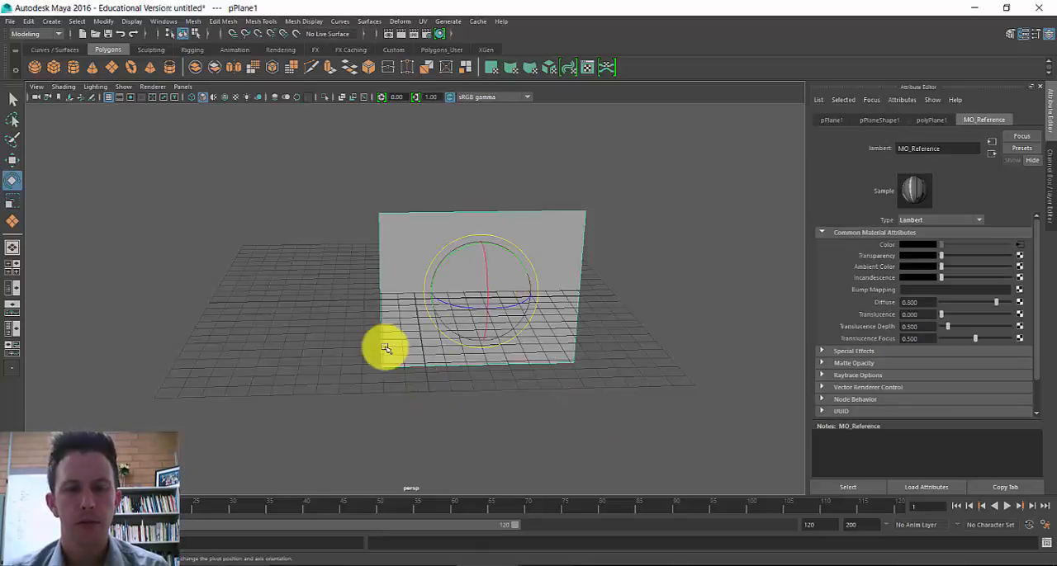
pyautogui.moveTo(385, 348)
pyautogui.keyDown('alt'); pyautogui.mouseDown()
pyautogui.moveTo(573, 330)
pyautogui.moveTo(372, 337)
pyautogui.moveTo(379, 347)
pyautogui.mouseUp(); pyautogui.keyUp('alt')
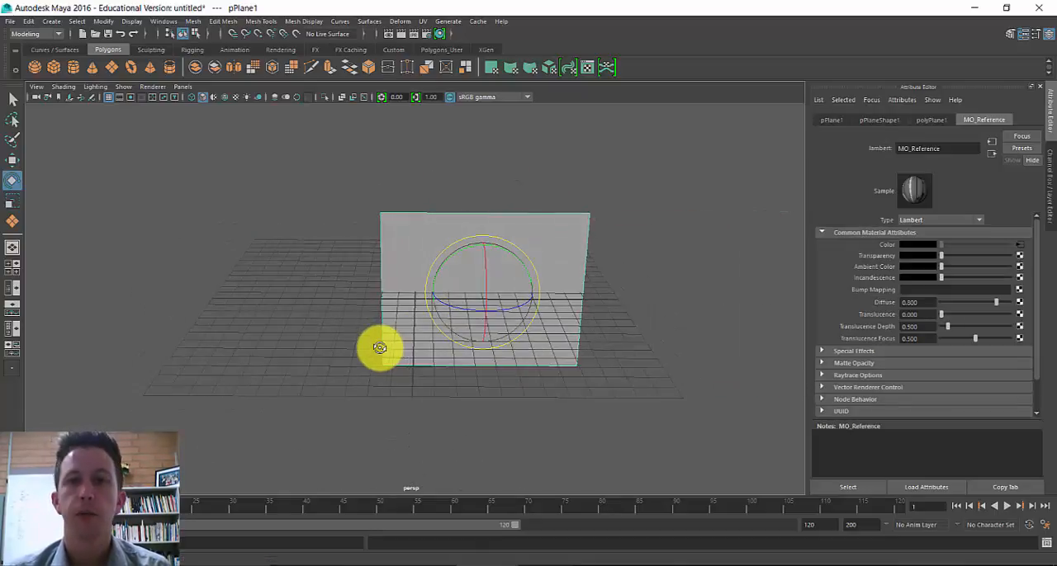
pyautogui.press('5')
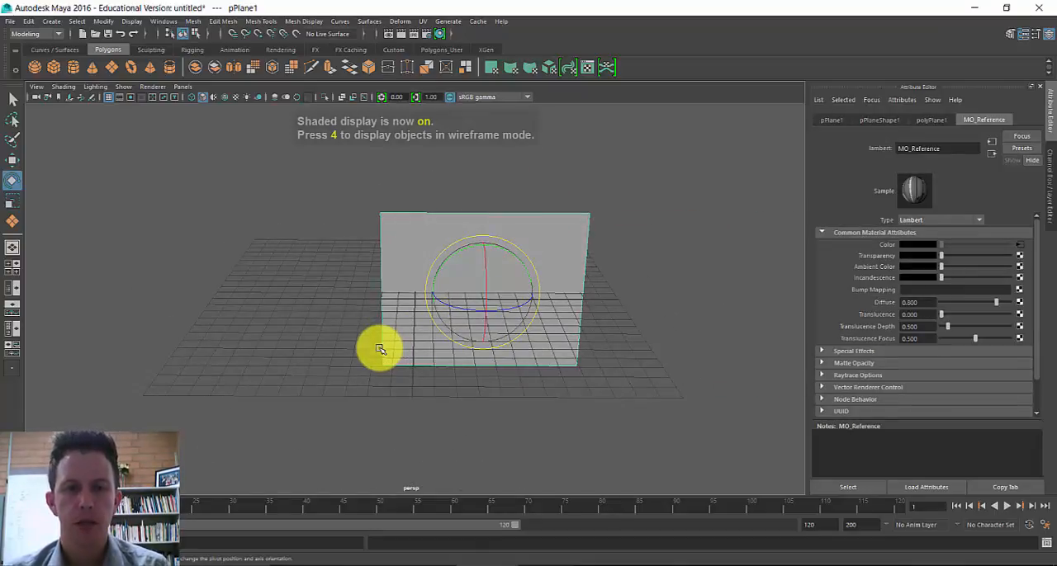
pyautogui.press('6')
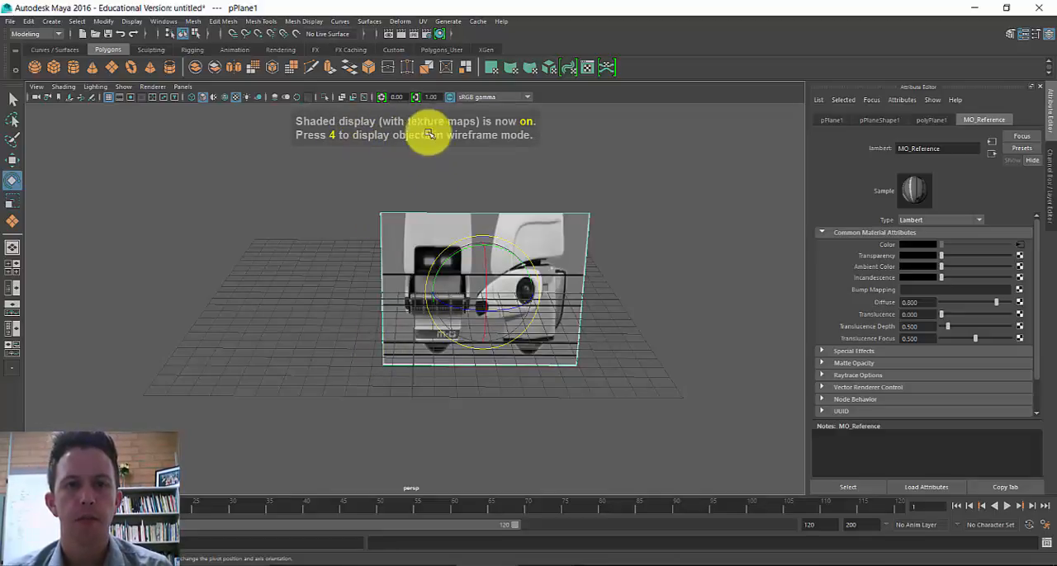
# - Compare the plain shaded and wireframe displays of the plane, ending back in textured display
pyautogui.press('5')
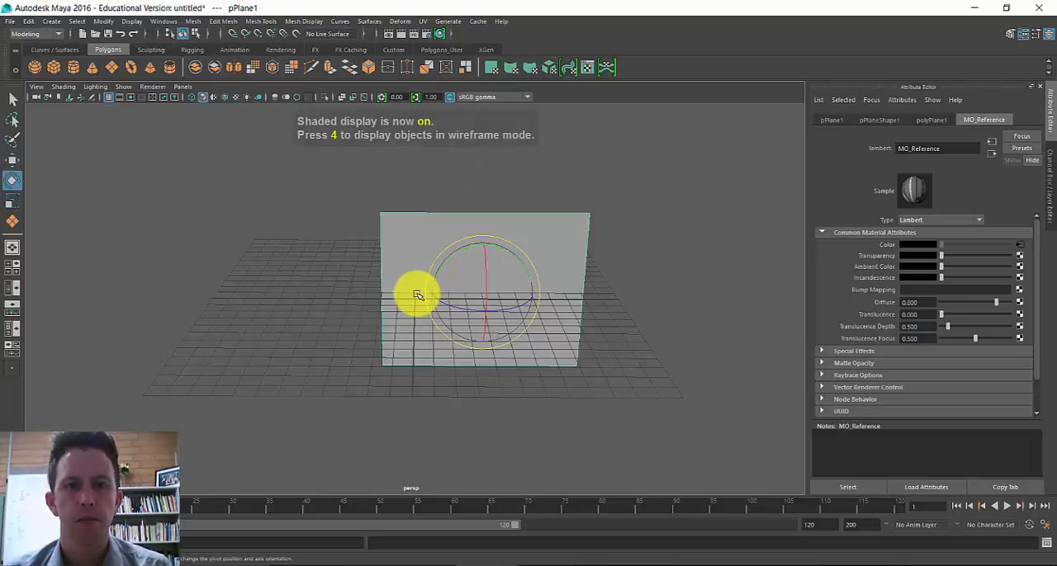
pyautogui.press('4')
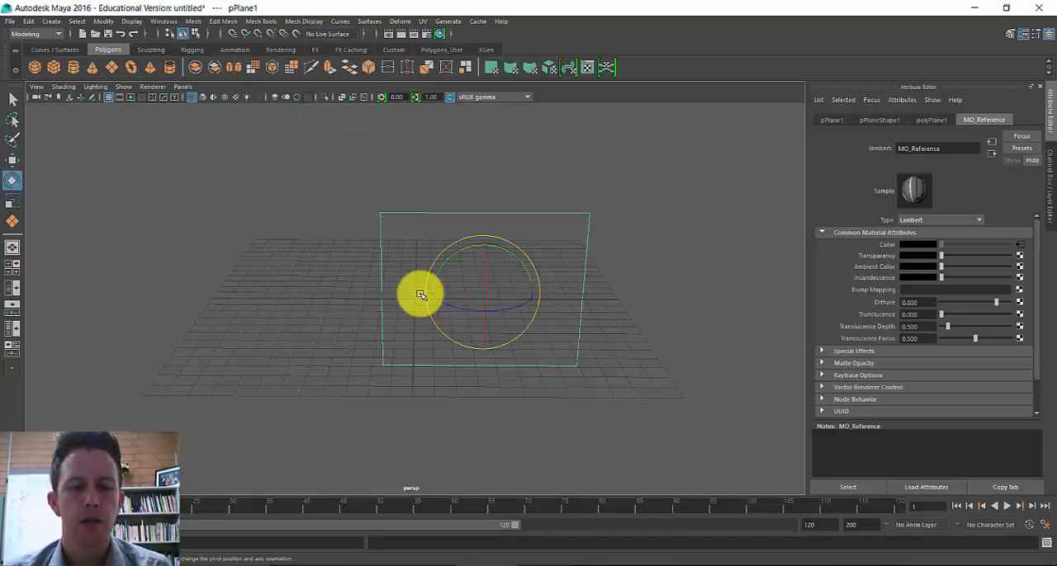
pyautogui.press('5')
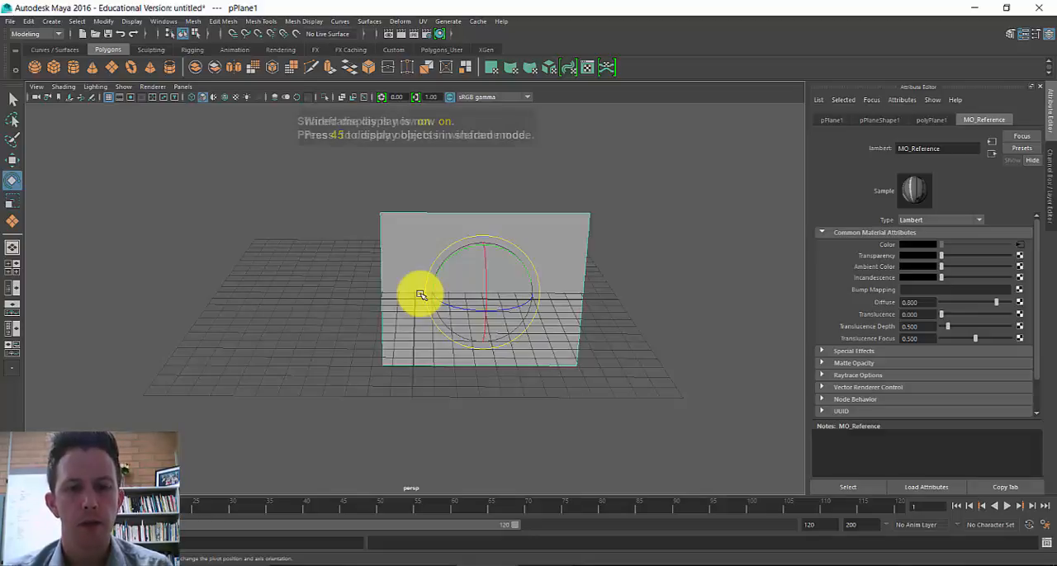
pyautogui.press('6')
# - Move the reference plane straight up along Y so its lower edge sits at the grid
pyautogui.moveTo(520, 292)
pyautogui.keyDown('alt'); pyautogui.mouseDown()
pyautogui.moveTo(531, 301)
pyautogui.moveTo(507, 307)
pyautogui.mouseUp(); pyautogui.keyUp('alt')
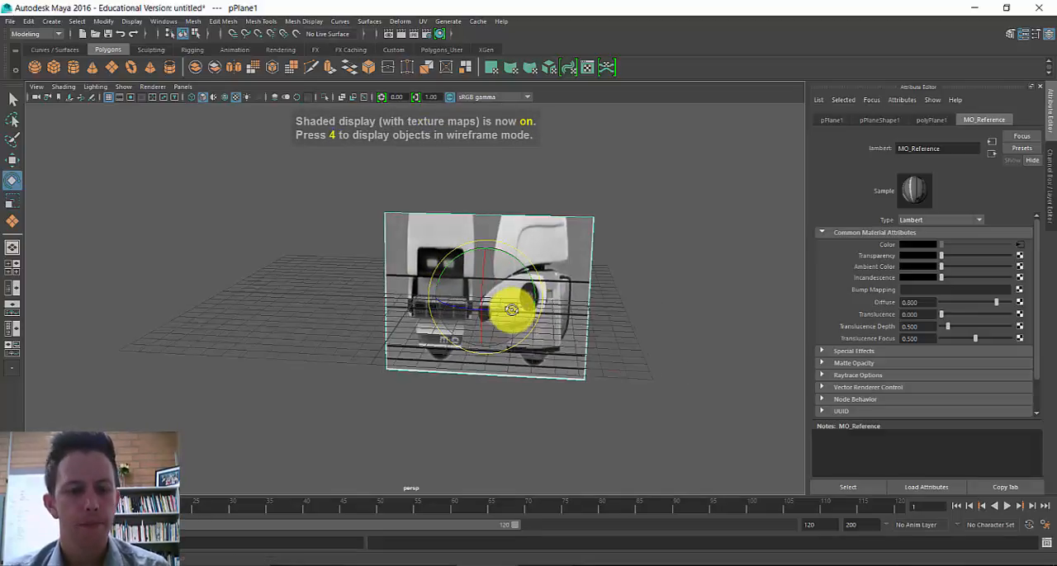
pyautogui.press('w')
pyautogui.keyDown('alt'); pyautogui.moveTo(484, 242); pyautogui.dragTo(489, 163); pyautogui.keyUp('alt')
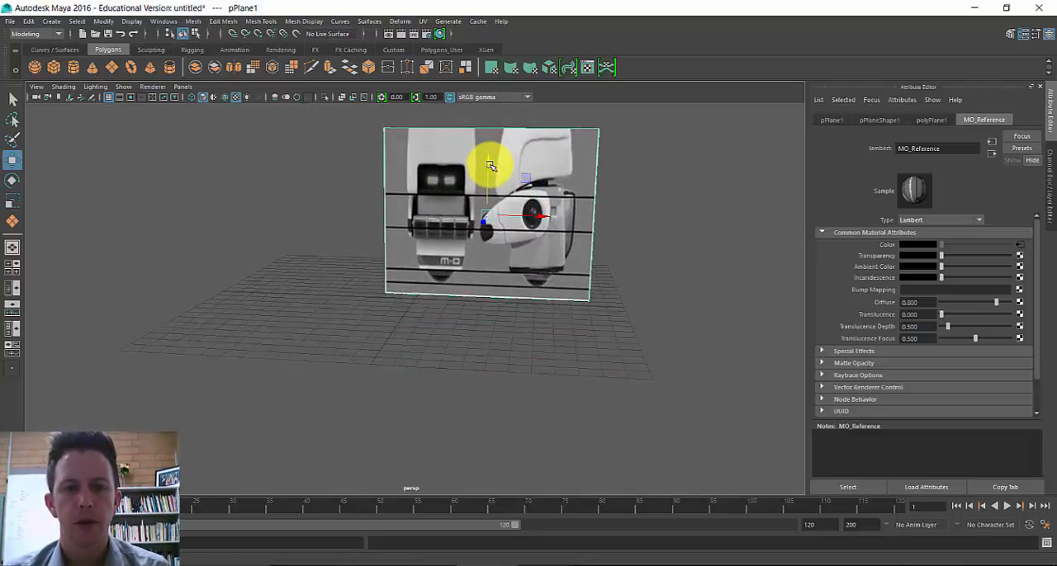
pyautogui.keyDown('alt'); pyautogui.moveTo(472, 358); pyautogui.dragTo(489, 318); pyautogui.keyUp('alt')
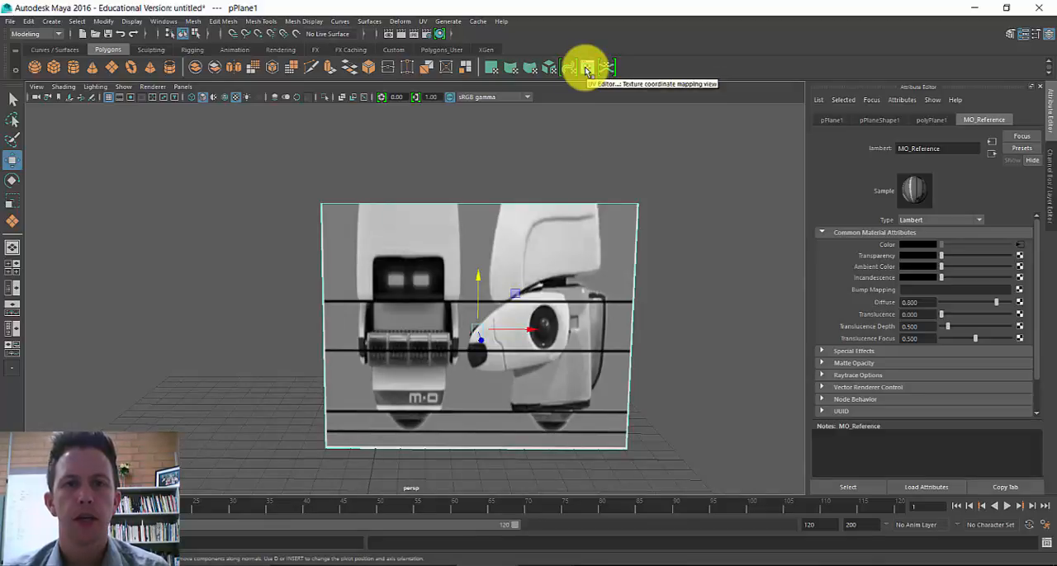
# - Open the plane in the UV Editor and turn on shaded UV display over the reference image
pyautogui.click(423, 20)
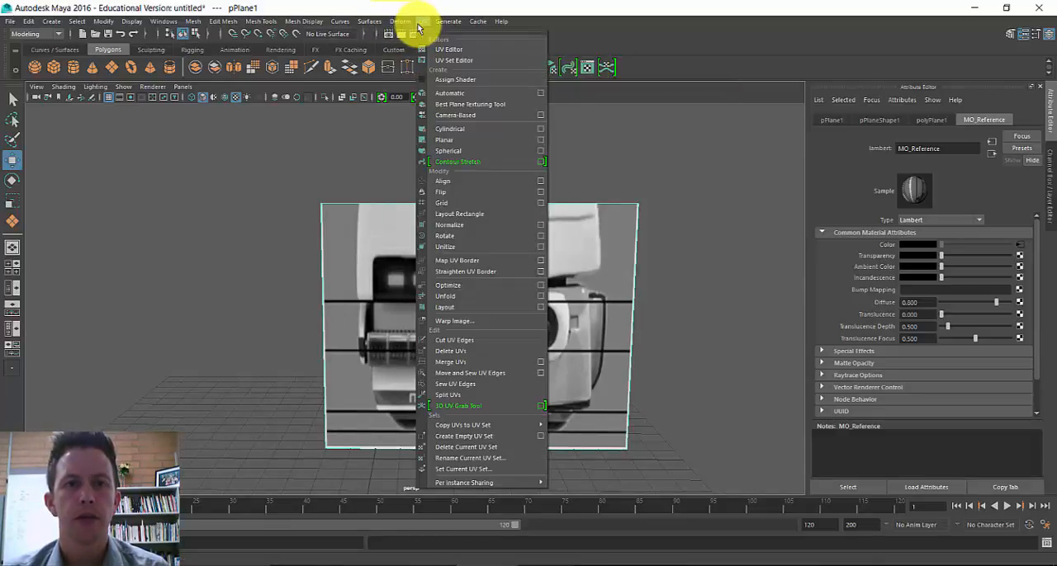
pyautogui.click(529, 8)
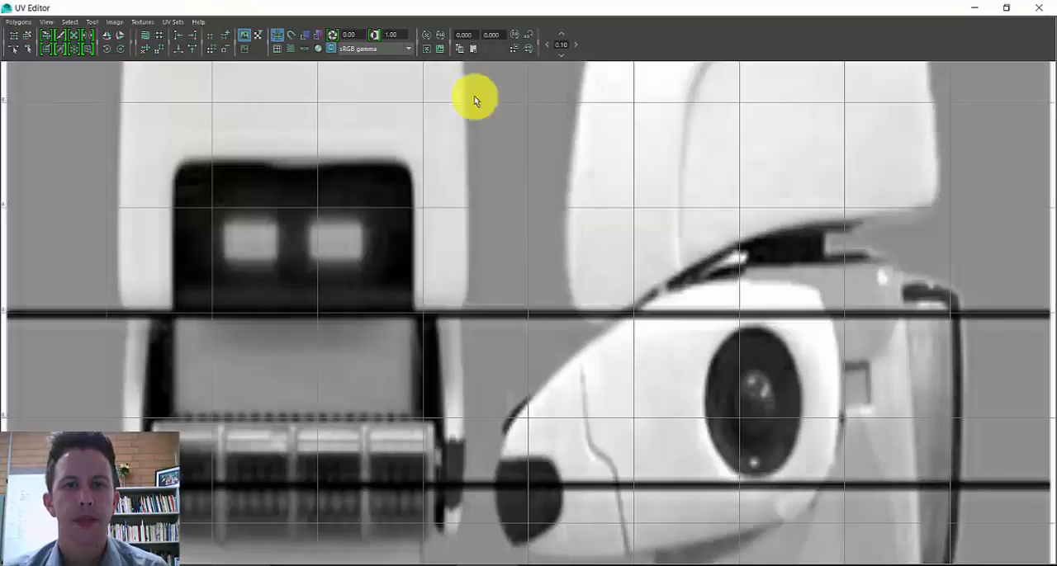
pyautogui.scroll(-8, 450, 169)
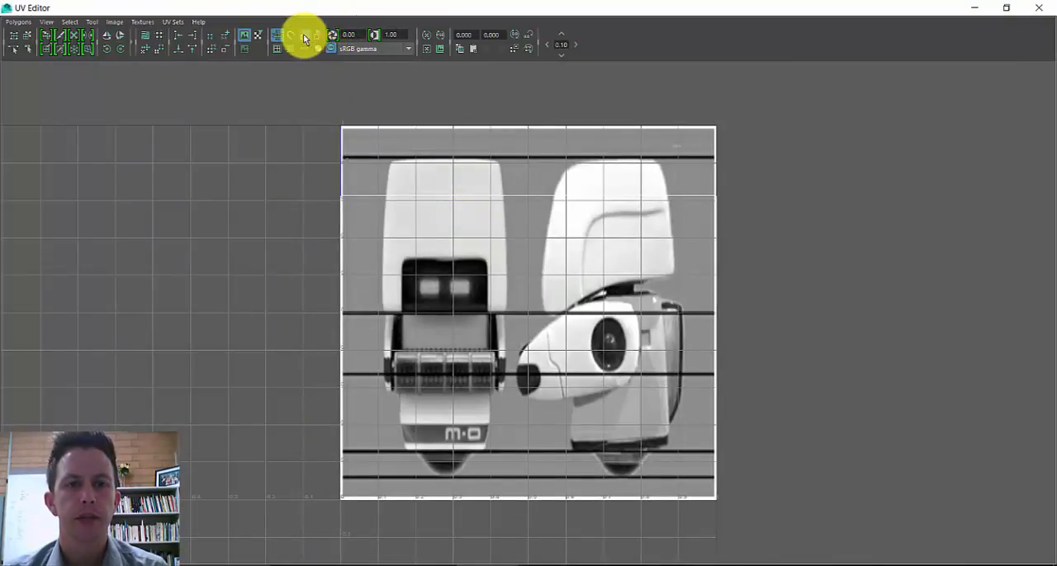
pyautogui.click(304, 37)
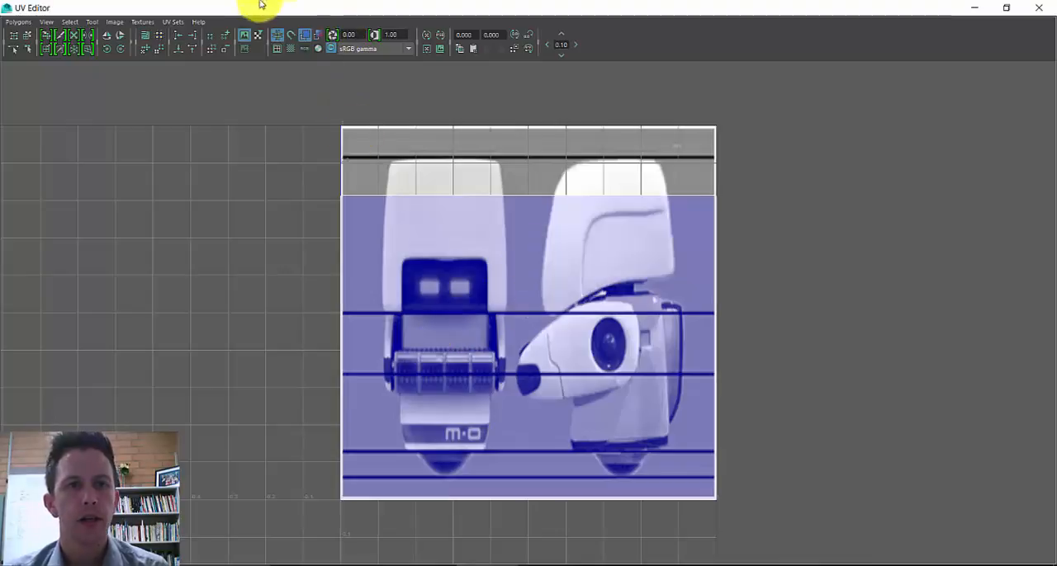
pyautogui.click(305, 38)
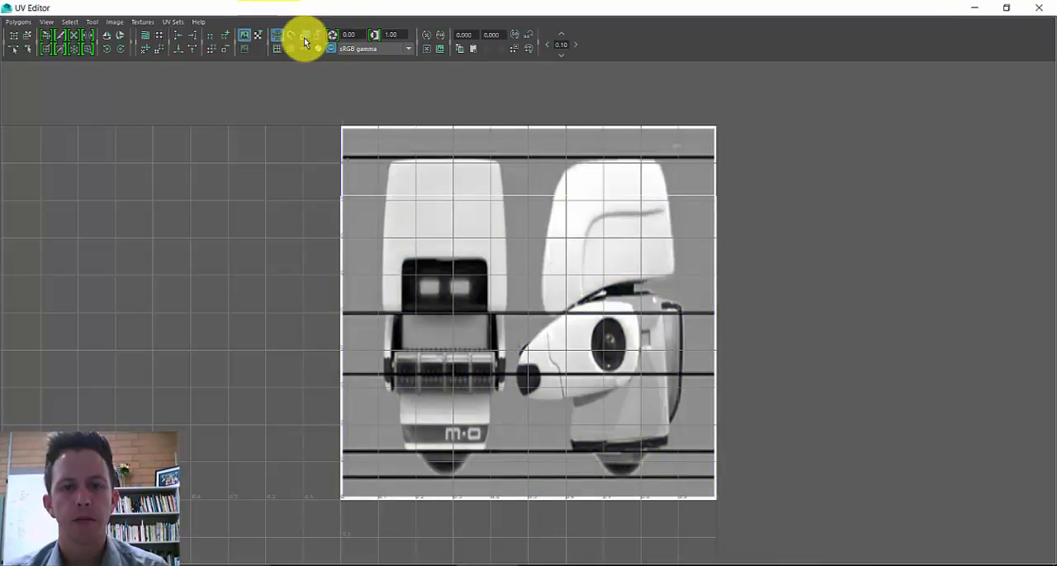
pyautogui.click(305, 39)
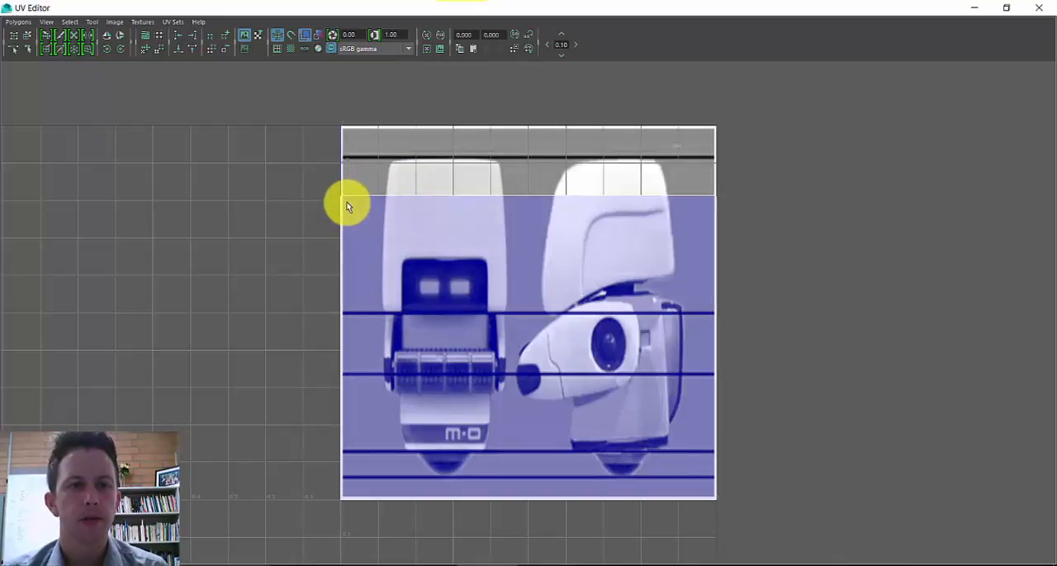
# - Select the corner UVs of the plane's UV shell one at a time
pyautogui.moveTo(347, 207); pyautogui.dragTo(397, 203, button='right')
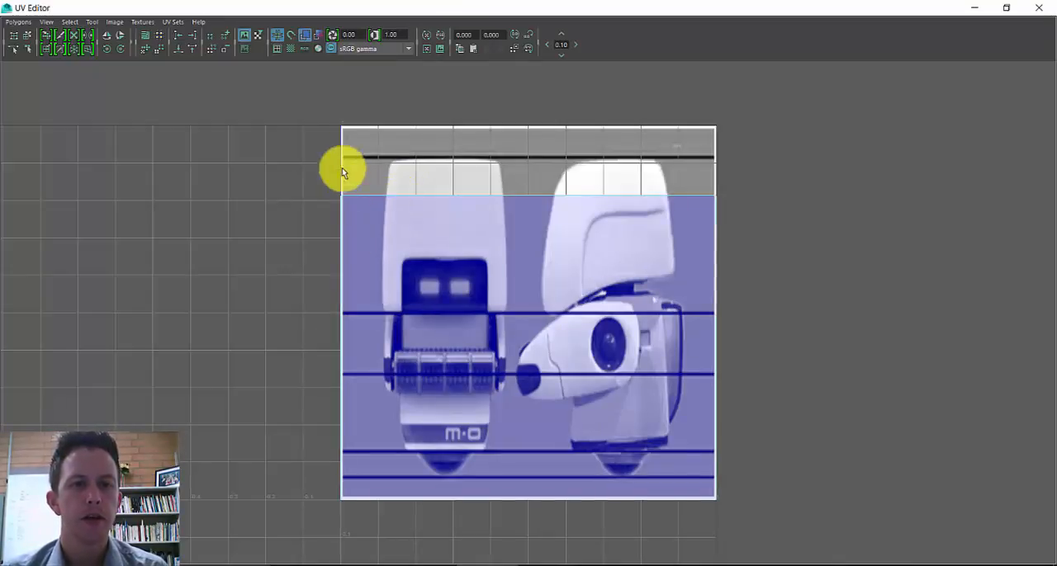
pyautogui.moveTo(281, 179); pyautogui.dragTo(349, 189)
pyautogui.click(716, 196)
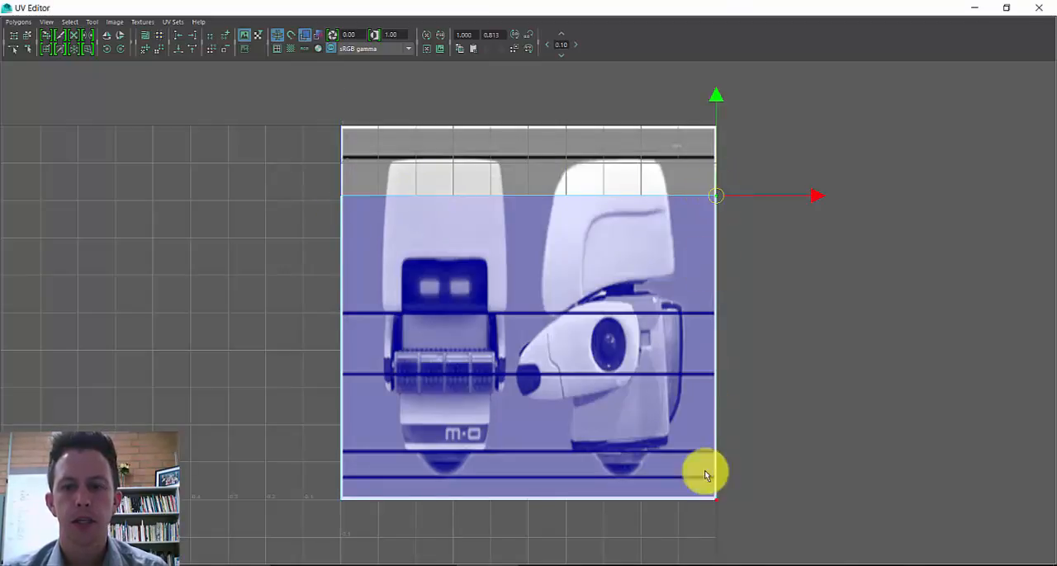
pyautogui.click(715, 500)
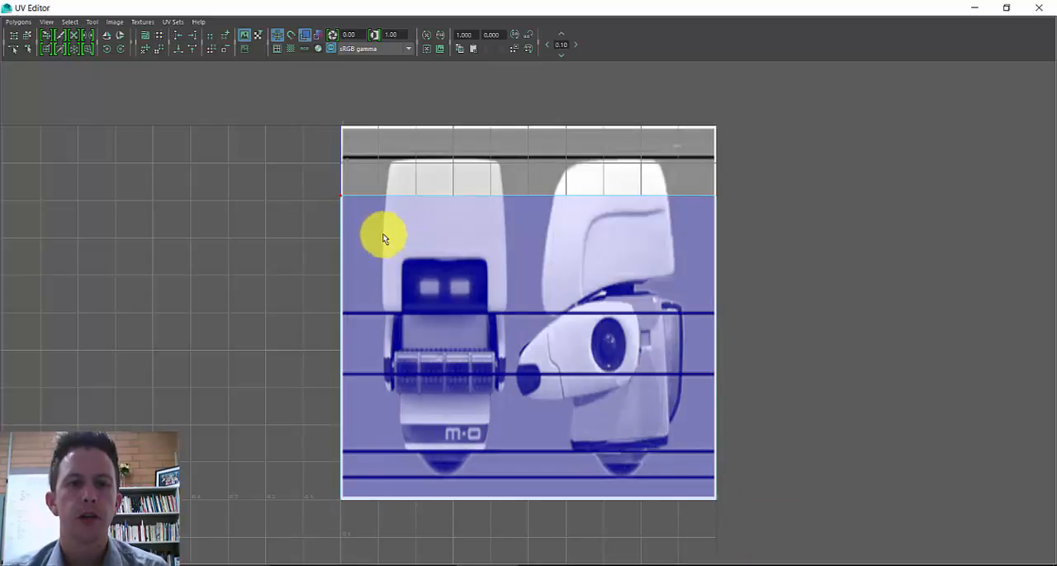
# - Move the upper UV pair just above the image's highest black line and the lower pair up to about V 0.035
pyautogui.moveTo(314, 190); pyautogui.dragTo(807, 218)
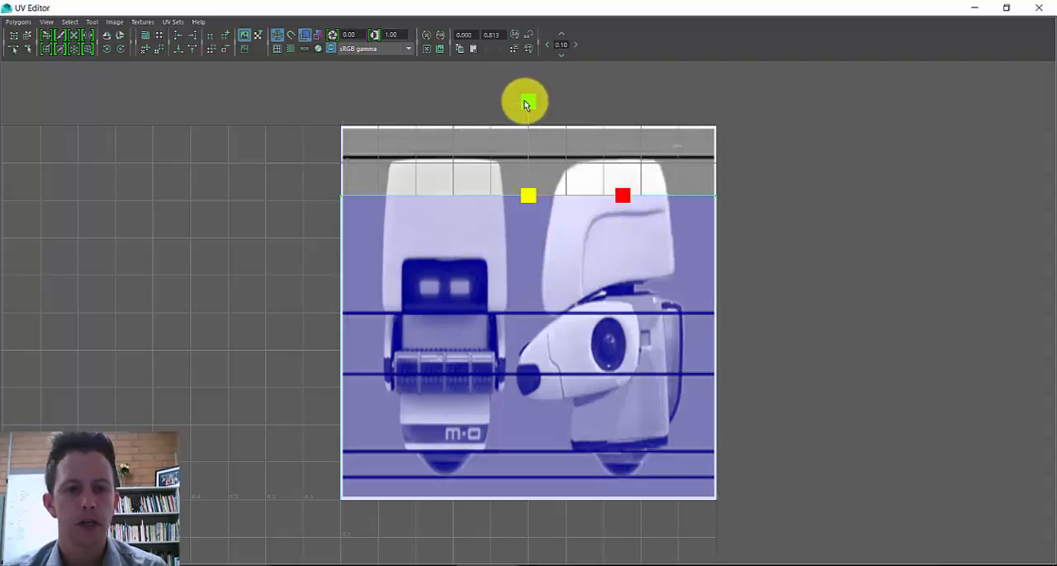
pyautogui.moveTo(528, 97); pyautogui.dragTo(539, 52)
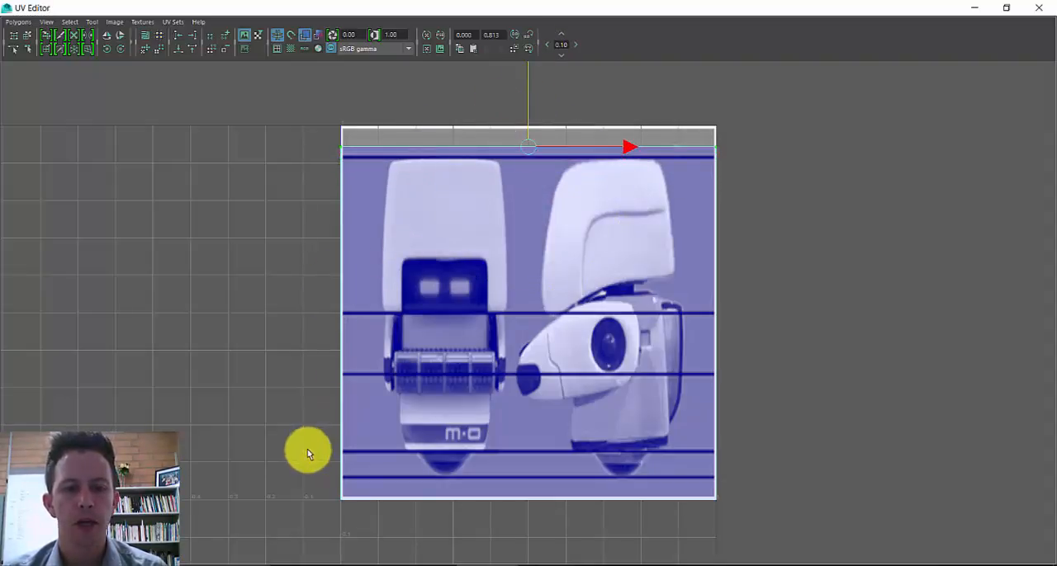
pyautogui.moveTo(308, 449); pyautogui.dragTo(862, 507)
pyautogui.moveTo(524, 402); pyautogui.dragTo(526, 390)
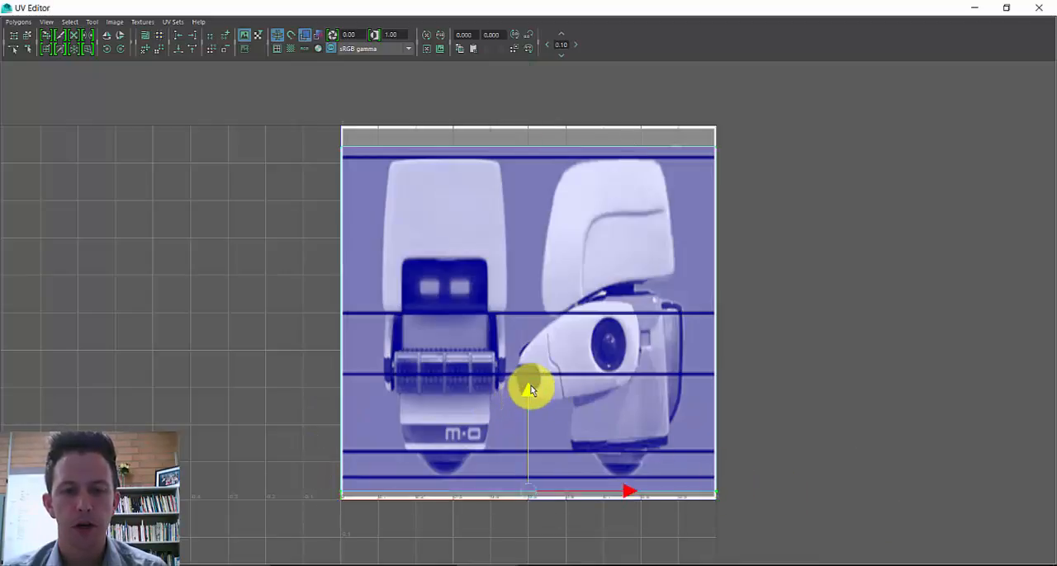
# - Move the left and right UV pairs slightly inward to restore the character's proportions, and close the UV Editor
pyautogui.moveTo(380, 333); pyautogui.dragTo(396, 519)
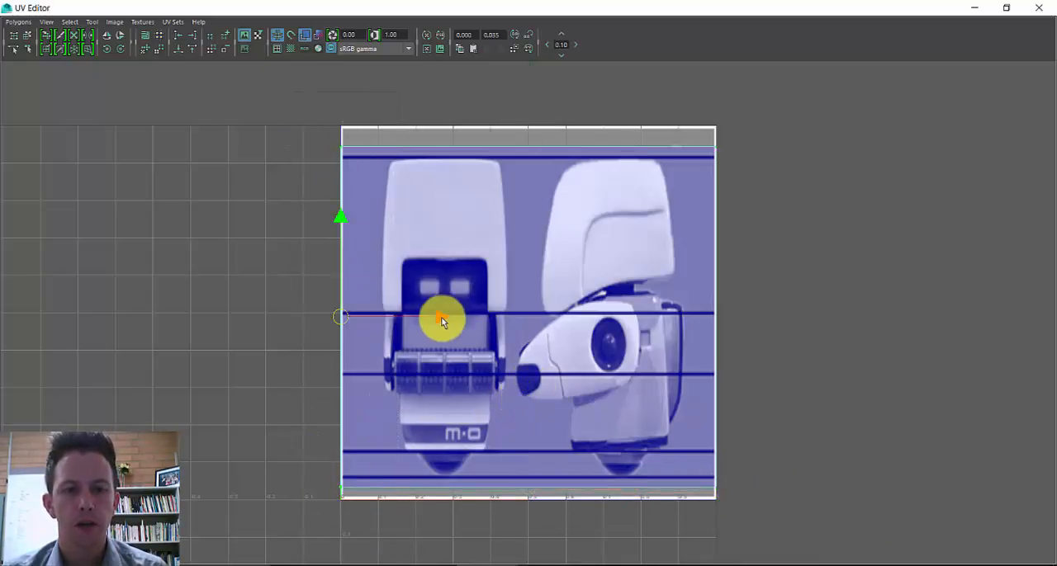
pyautogui.moveTo(443, 320); pyautogui.dragTo(462, 320)
pyautogui.moveTo(685, 113); pyautogui.dragTo(807, 514)
pyautogui.moveTo(822, 320); pyautogui.dragTo(806, 321)
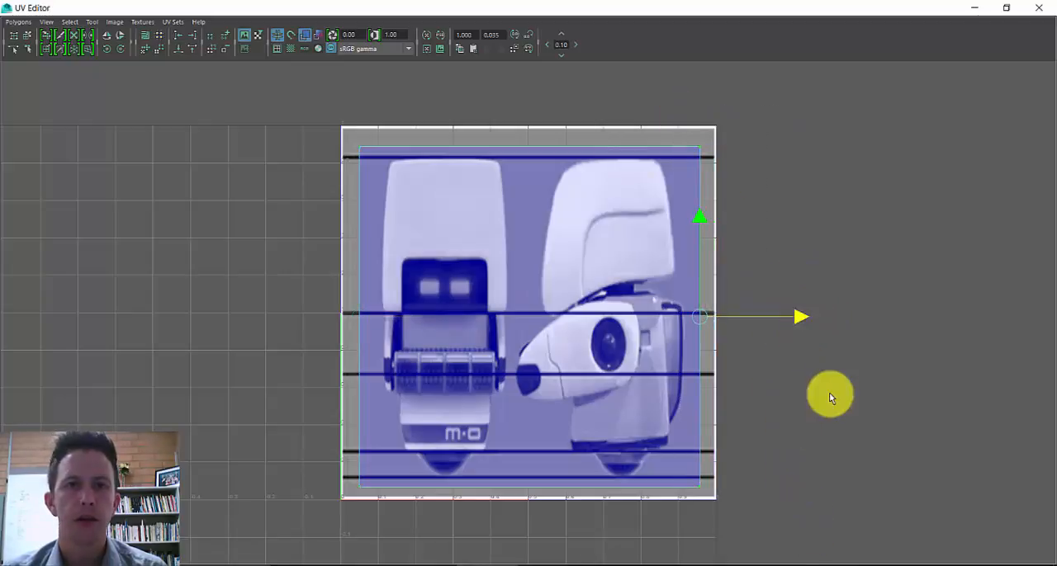
pyautogui.click(1038, 8)
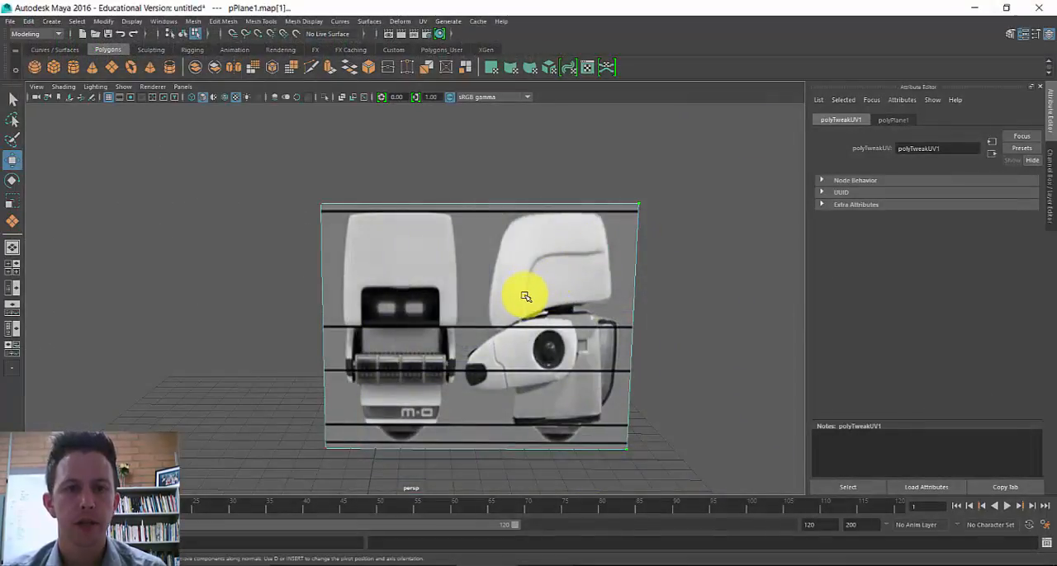
# - Scale the reference plane's height down to a Scale Z of 0.74 and move the plane back behind the grid centre
pyautogui.moveTo(525, 296)
pyautogui.keyDown('alt'); pyautogui.mouseDown()
pyautogui.moveTo(517, 293)
pyautogui.moveTo(526, 294)
pyautogui.mouseUp(); pyautogui.keyUp('alt')
pyautogui.press('r')
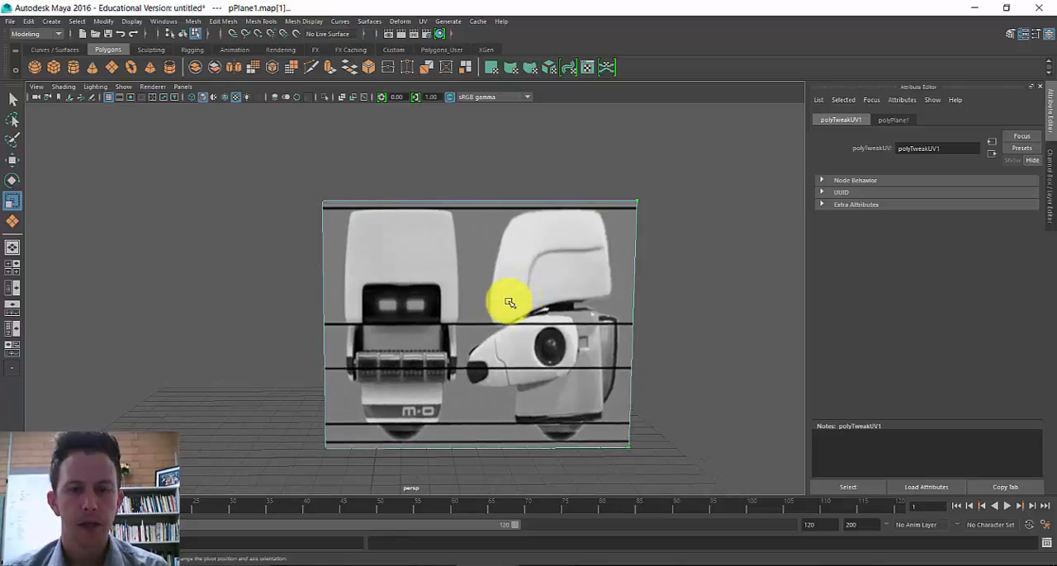
pyautogui.moveTo(510, 303); pyautogui.dragTo(554, 259, button='right')
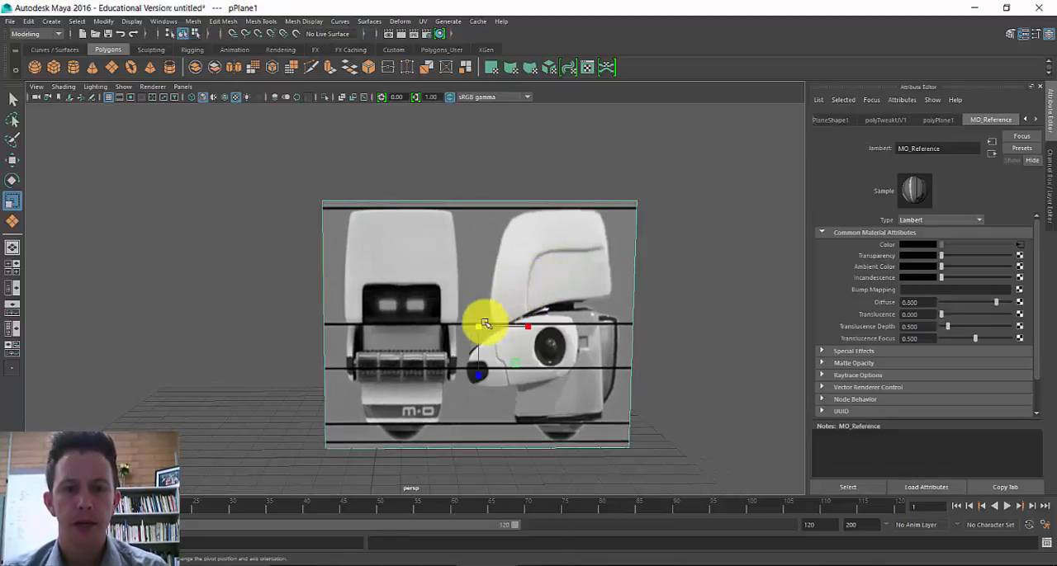
pyautogui.moveTo(477, 377); pyautogui.dragTo(479, 360)
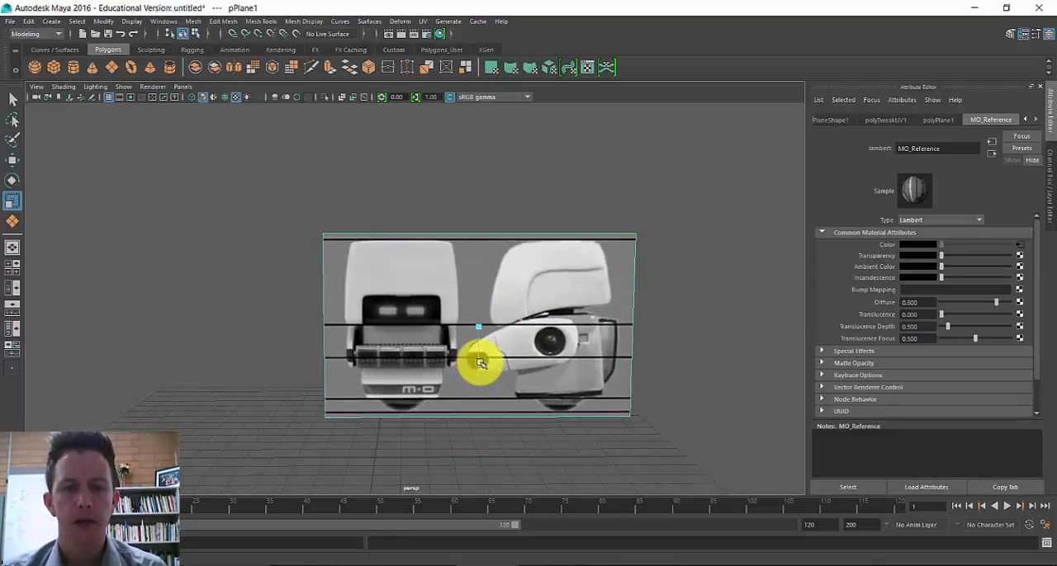
pyautogui.keyDown('alt'); pyautogui.moveTo(487, 400); pyautogui.dragTo(385, 404); pyautogui.keyUp('alt')
pyautogui.press('w')
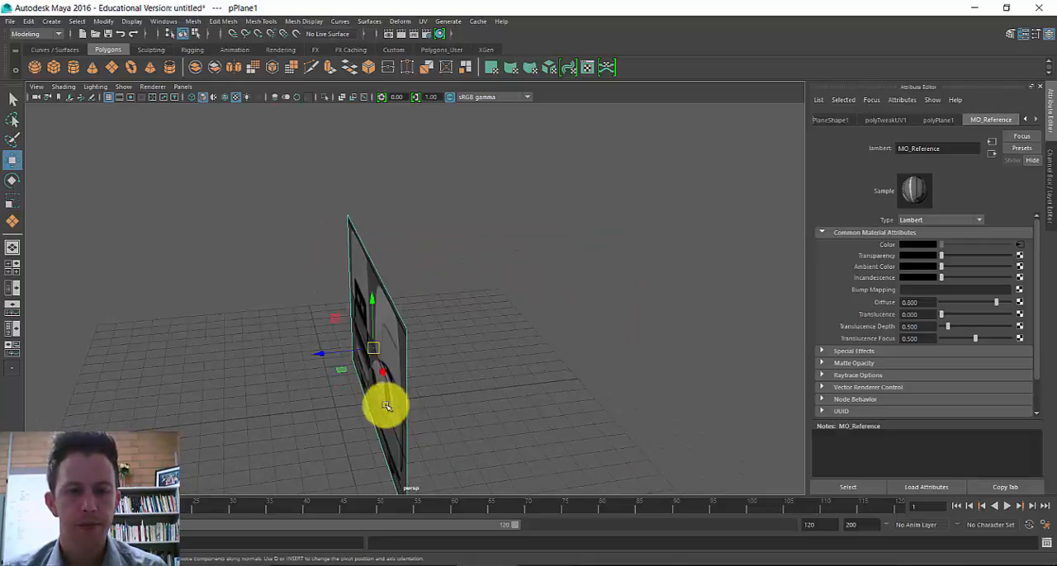
pyautogui.keyDown('alt'); pyautogui.moveTo(321, 361); pyautogui.dragTo(567, 374); pyautogui.keyUp('alt')
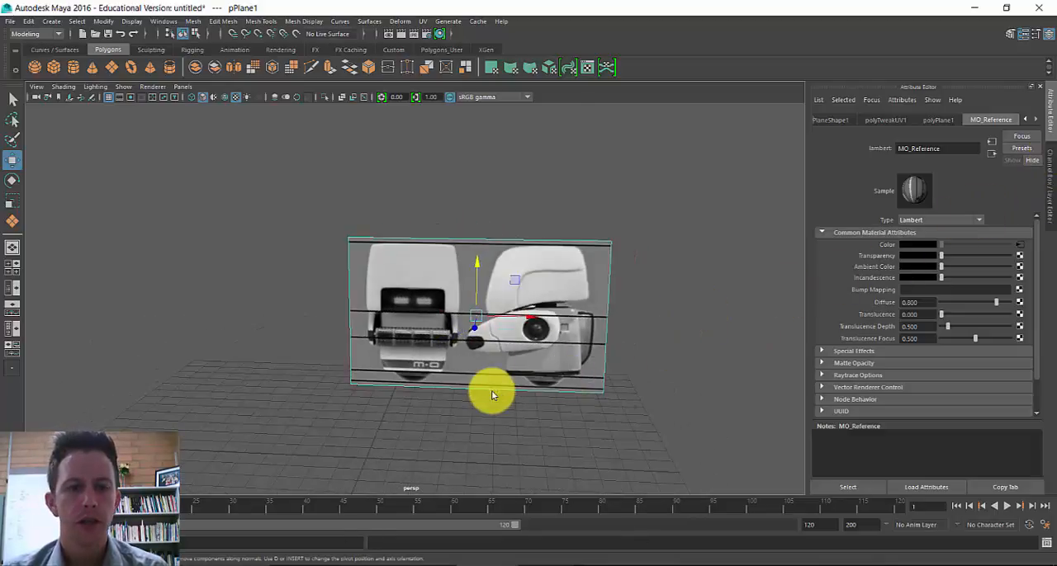
# - Turn on textured shaded display in the front and side orthographic views
pyautogui.press('space')
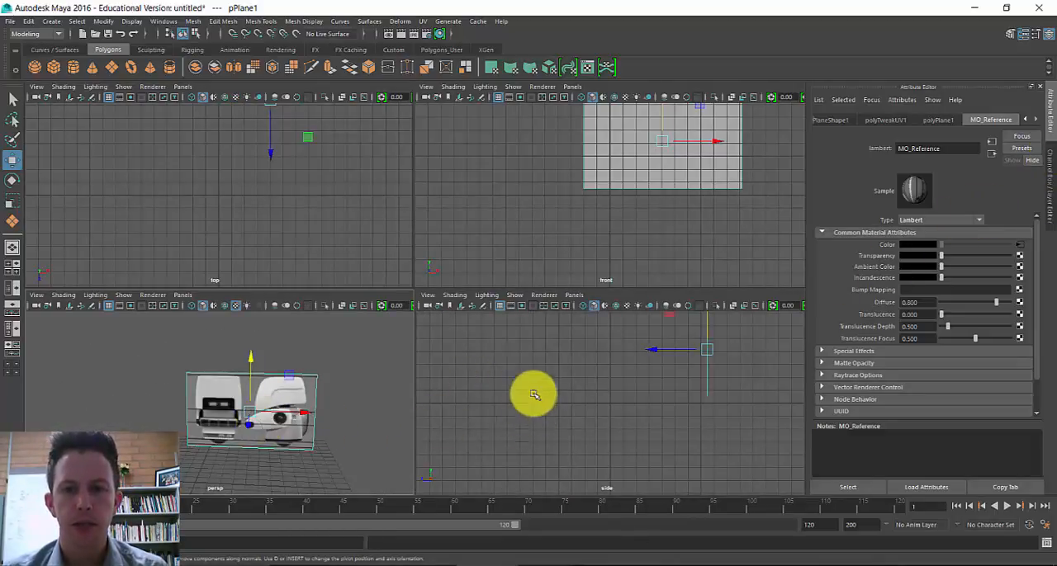
pyautogui.press('space')
pyautogui.keyDown('alt'); pyautogui.moveTo(578, 201); pyautogui.dragTo(529, 265, button='middle'); pyautogui.keyUp('alt')
pyautogui.press('6')
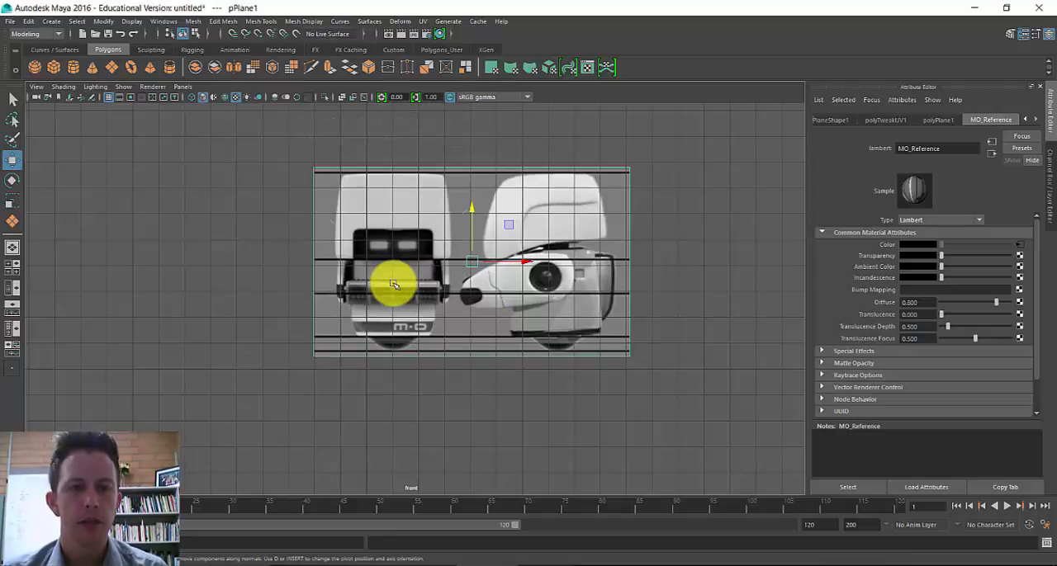
pyautogui.press('space')
pyautogui.press('space')
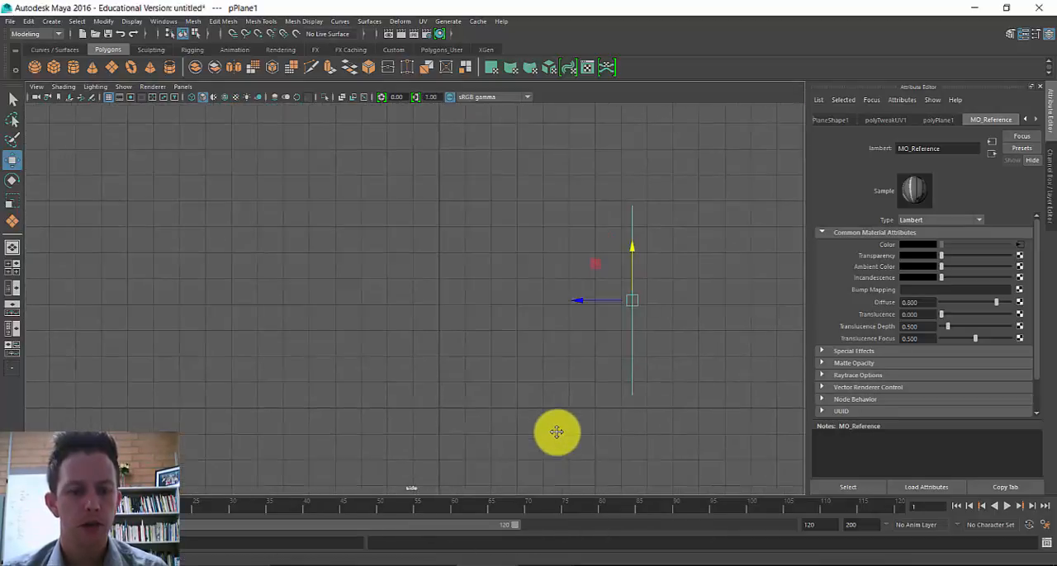
pyautogui.press('6')
pyautogui.press('space')
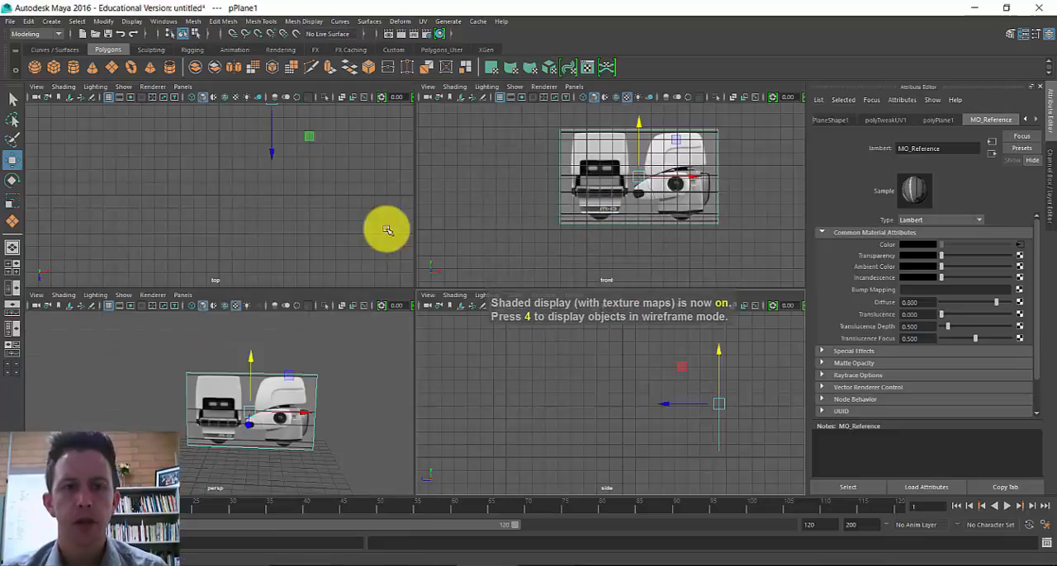
# - Duplicate the reference plane in the perspective view and move the copy forward along Z to about -0.208
pyautogui.press('space')
pyautogui.keyDown('alt'); pyautogui.moveTo(342, 306); pyautogui.dragTo(502, 370); pyautogui.keyUp('alt')
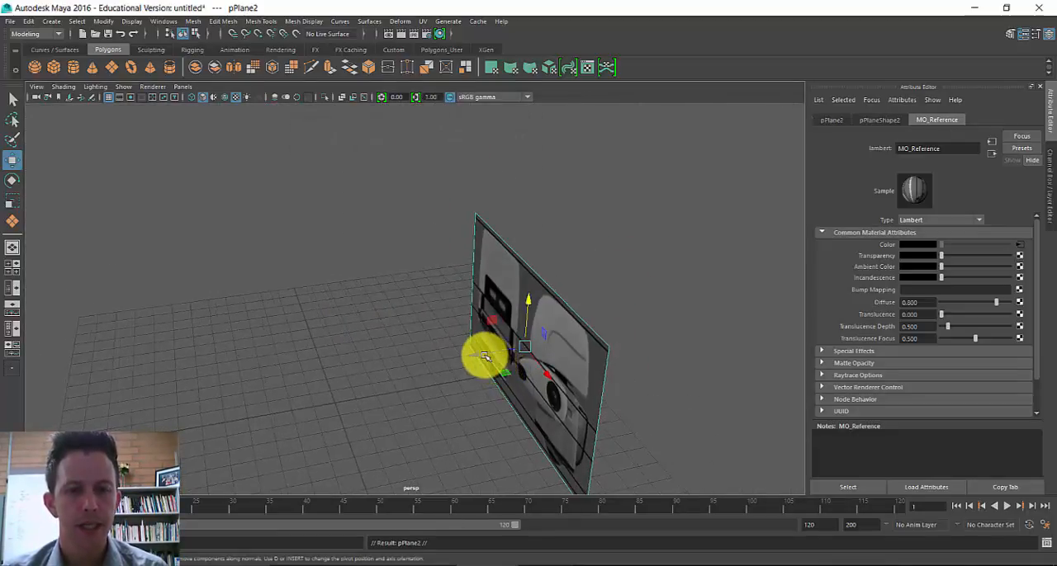
pyautogui.moveTo(472, 355); pyautogui.dragTo(318, 388)
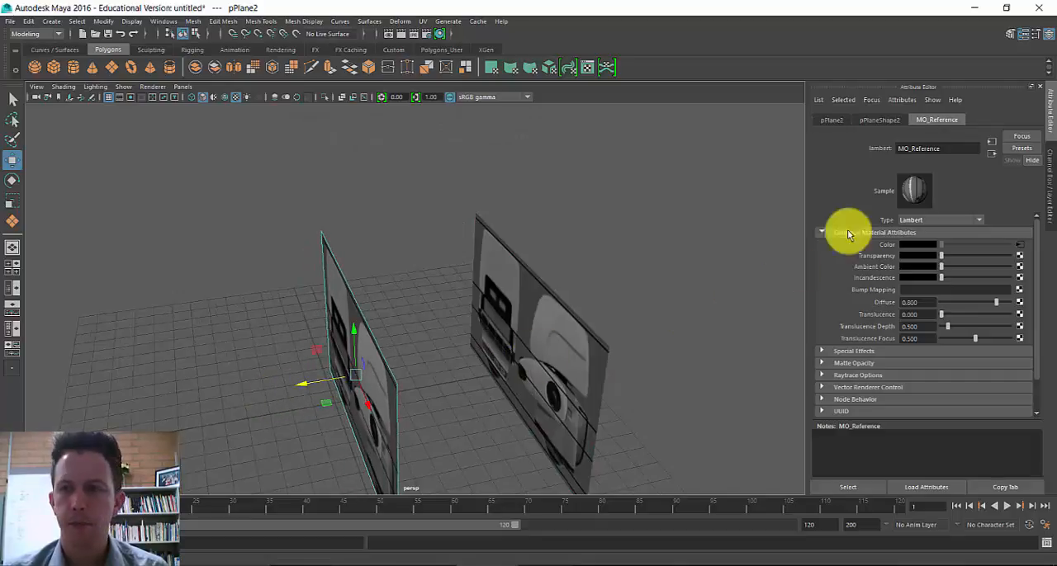
# - Rotate the duplicated plane about its vertical axis and set its Rotate Y to exactly 90
pyautogui.click(1049, 124)
pyautogui.click(1050, 142)
pyautogui.press('e')
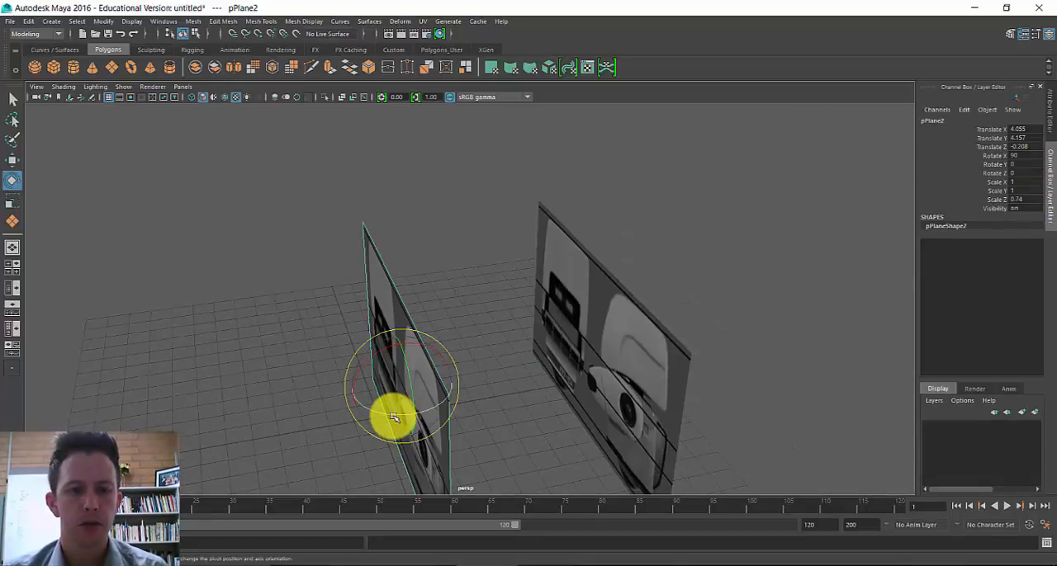
pyautogui.moveTo(391, 418); pyautogui.dragTo(474, 411)
pyautogui.click(1024, 167)
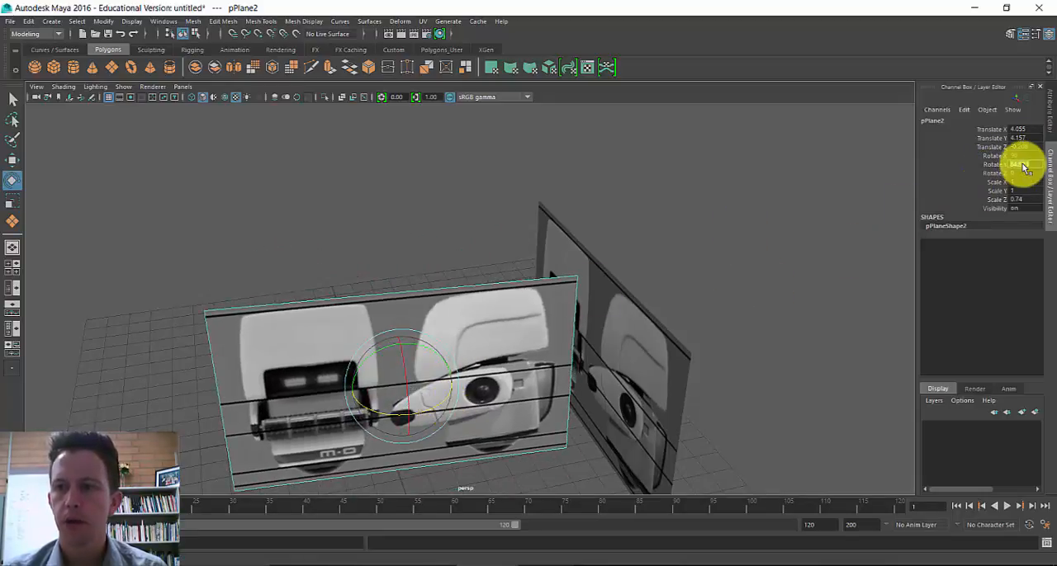
pyautogui.write('90')
pyautogui.press('Return')
# - Move the rotated copy along X to about -3.768 and check its reference image in the side view
pyautogui.keyDown('alt'); pyautogui.moveTo(526, 405); pyautogui.dragTo(459, 364); pyautogui.keyUp('alt')
pyautogui.press('w')
pyautogui.press('space')
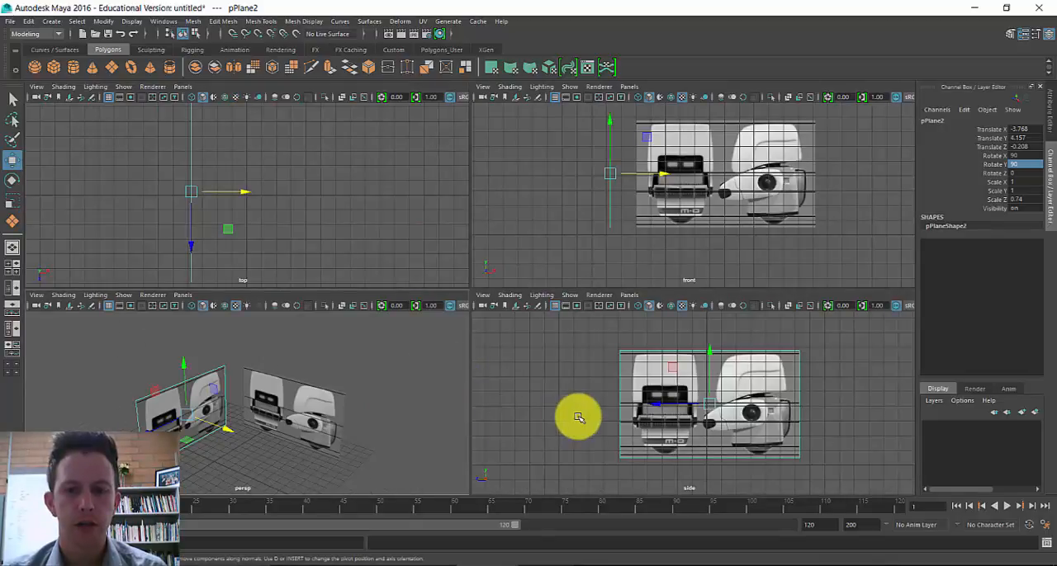
pyautogui.press('space')
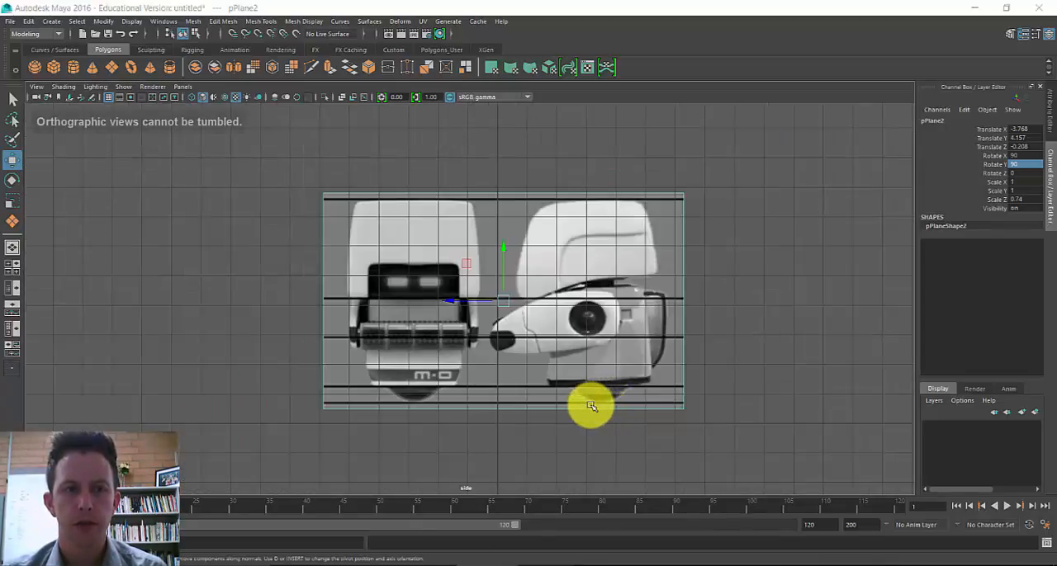
pyautogui.press('space')
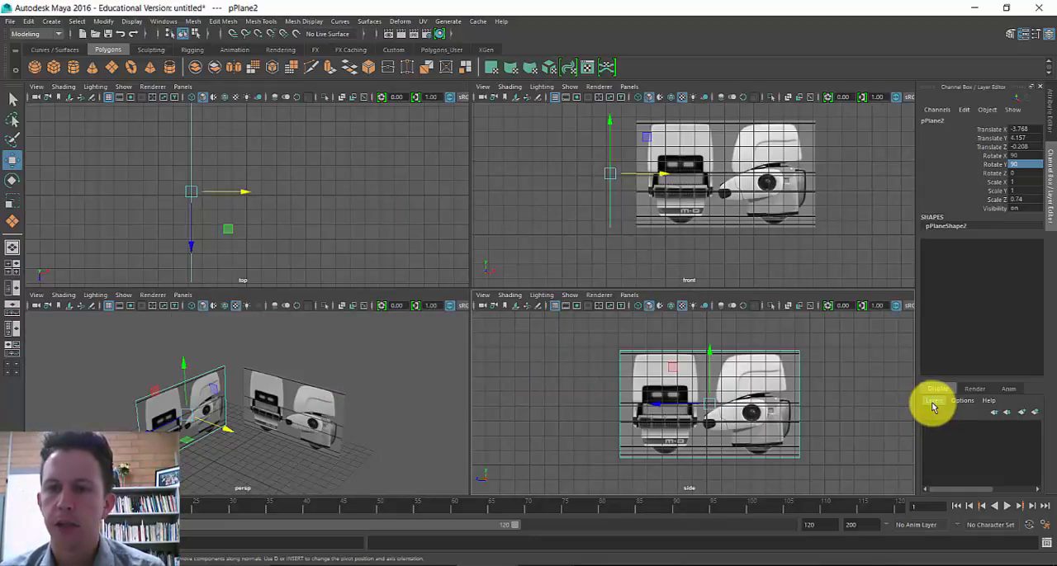
# - Create a display layer containing both reference planes
pyautogui.moveTo(107, 354); pyautogui.dragTo(401, 498)
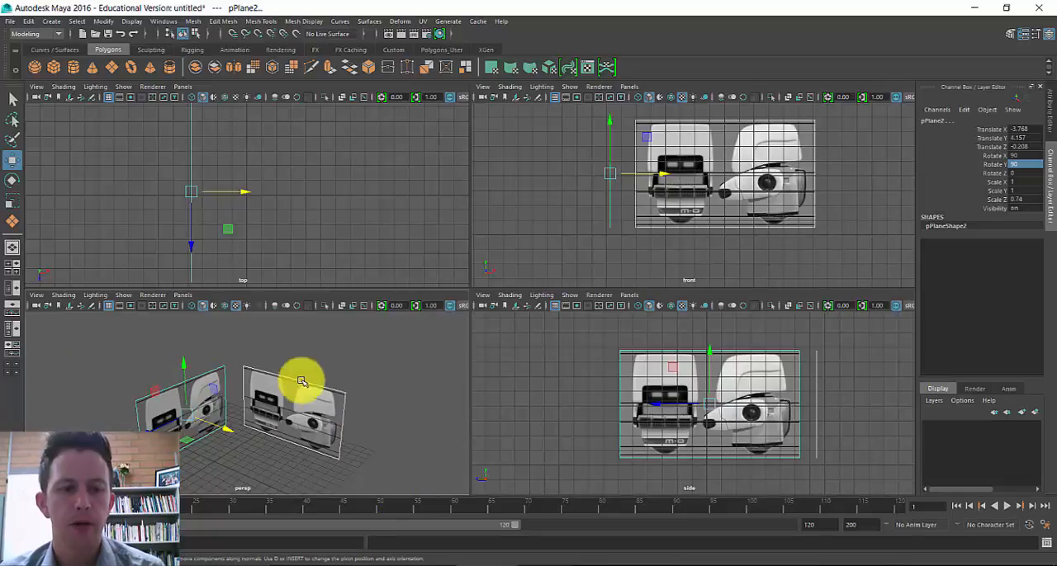
pyautogui.click(934, 400)
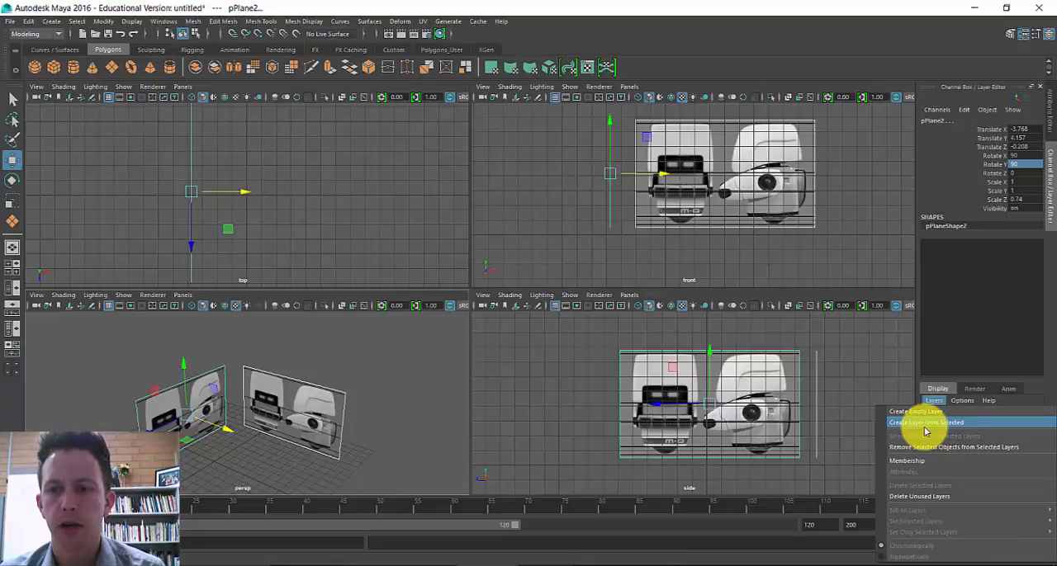
pyautogui.click(926, 423)
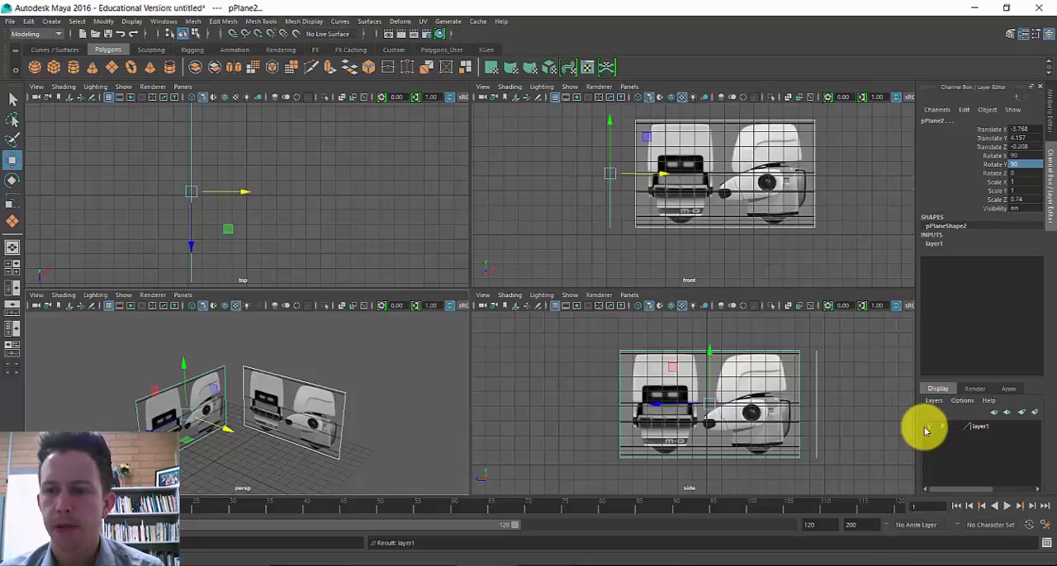
# - Name the new layer MO_Reference_Layer and set its display type to Reference
pyautogui.doubleClick(980, 428)
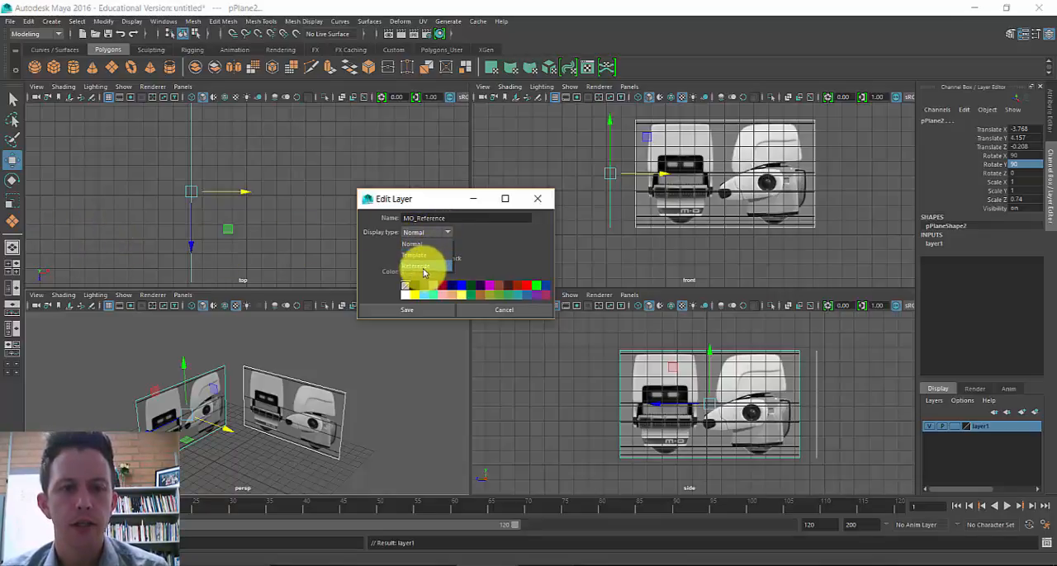
pyautogui.click(421, 267)
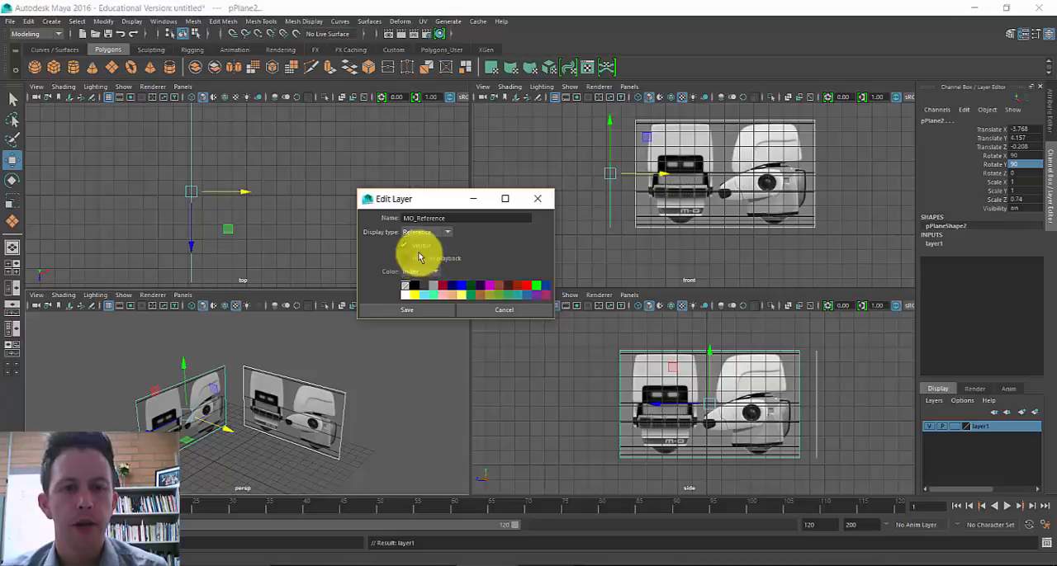
pyautogui.click(417, 311)
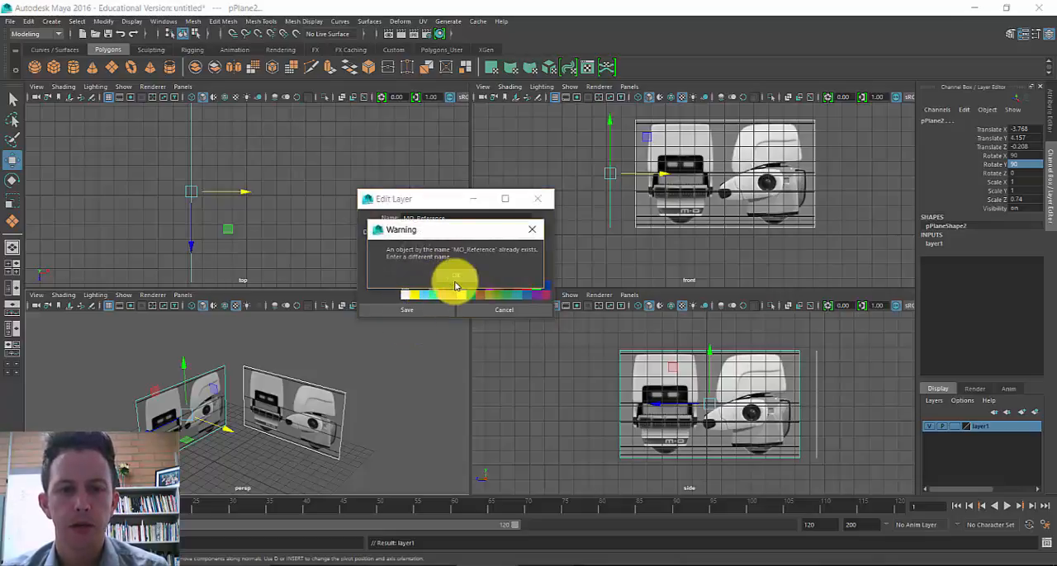
pyautogui.click(455, 281)
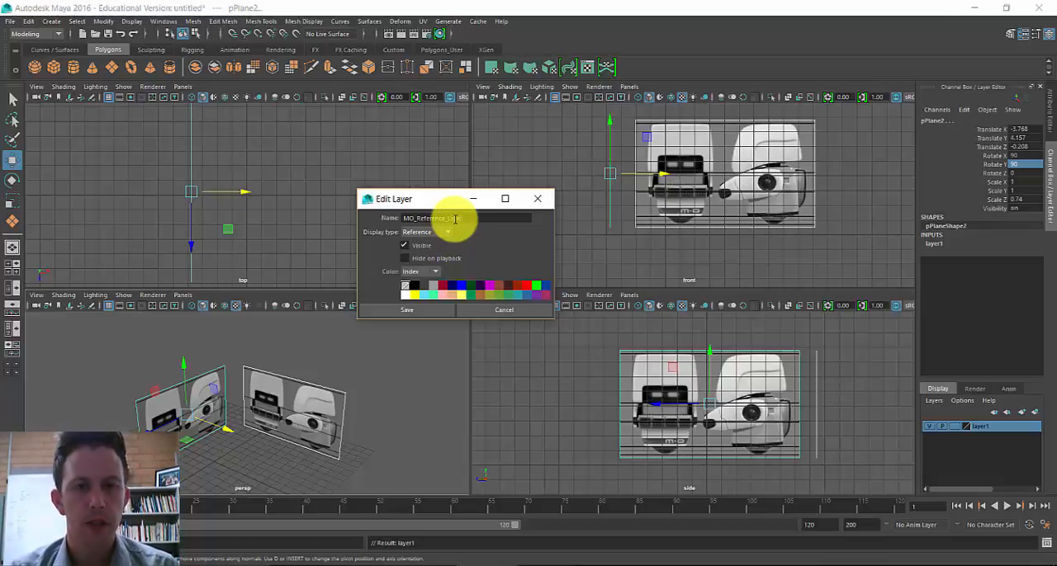
pyautogui.click(443, 310)
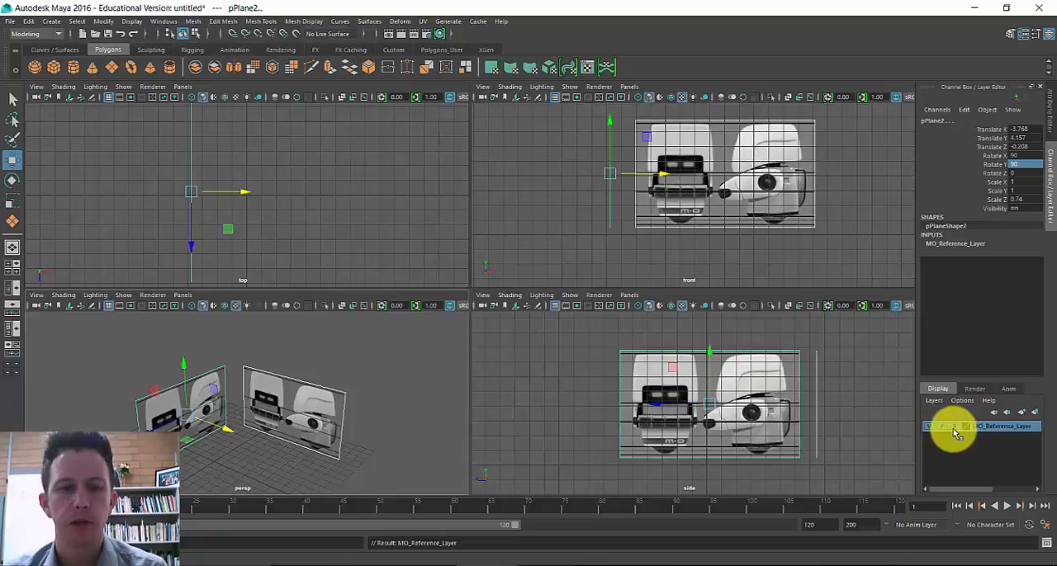
# - Test plane selection with the layer's display type, return it to Reference, and toggle the layer's visibility off and on
pyautogui.click(460, 396)
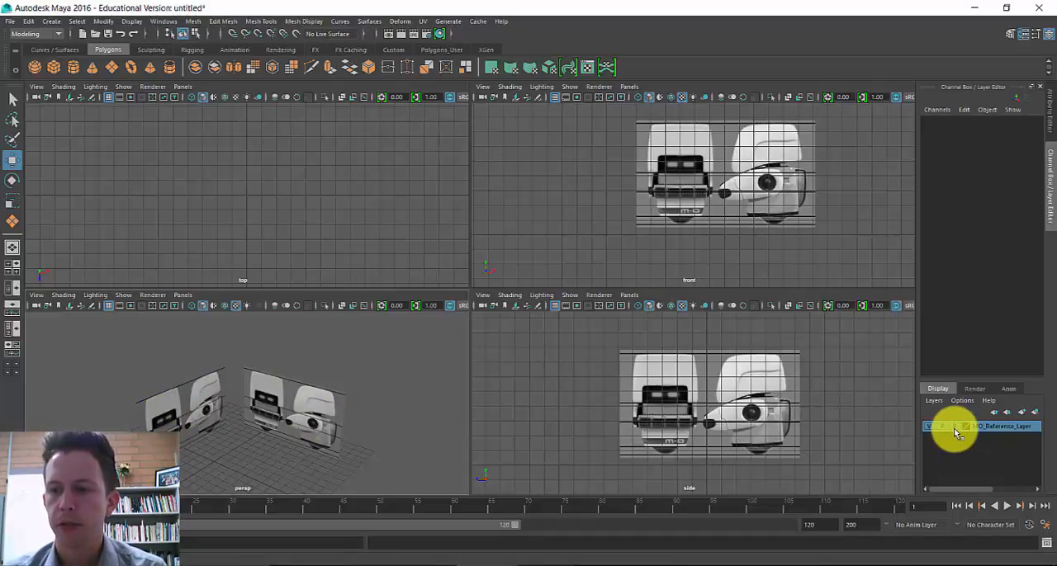
pyautogui.click(196, 425)
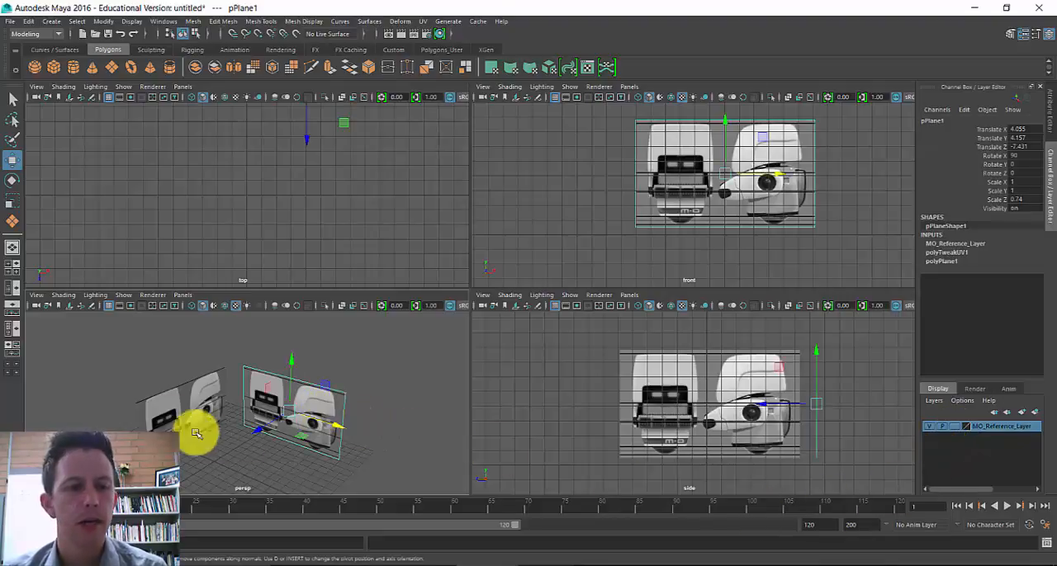
pyautogui.click(950, 426)
pyautogui.click(951, 426)
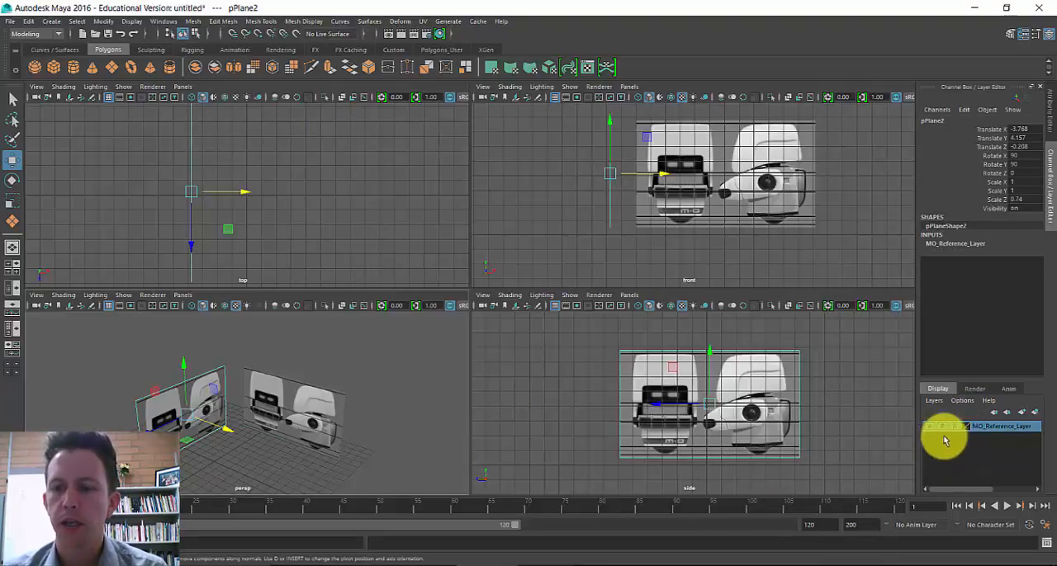
pyautogui.click(931, 426)
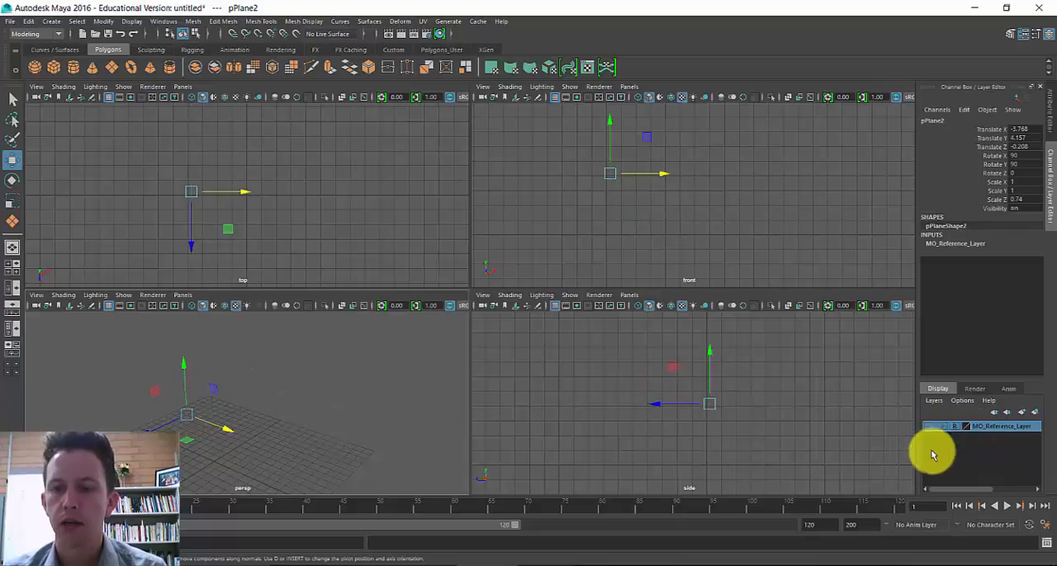
pyautogui.click(931, 426)
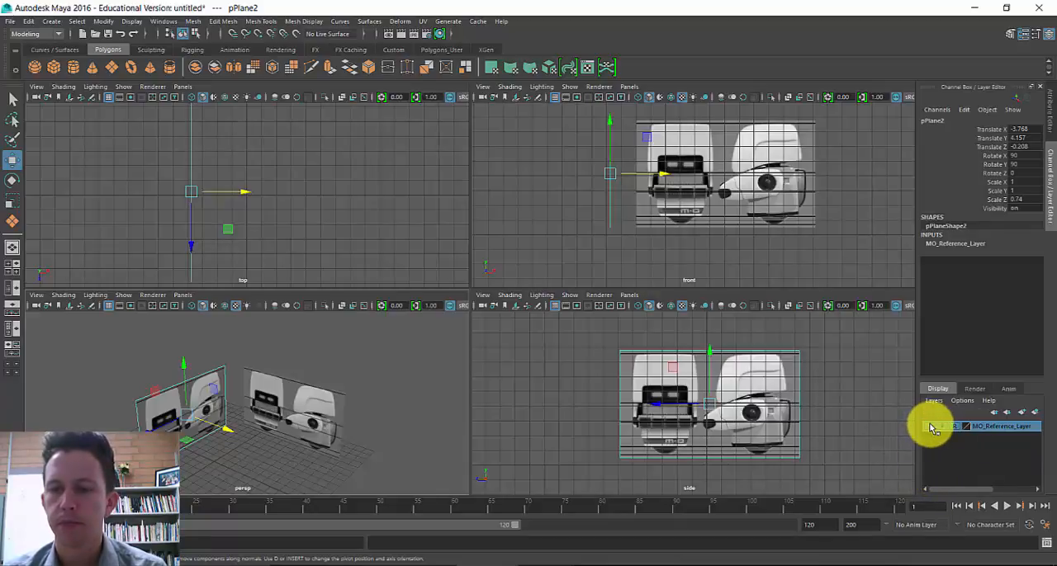